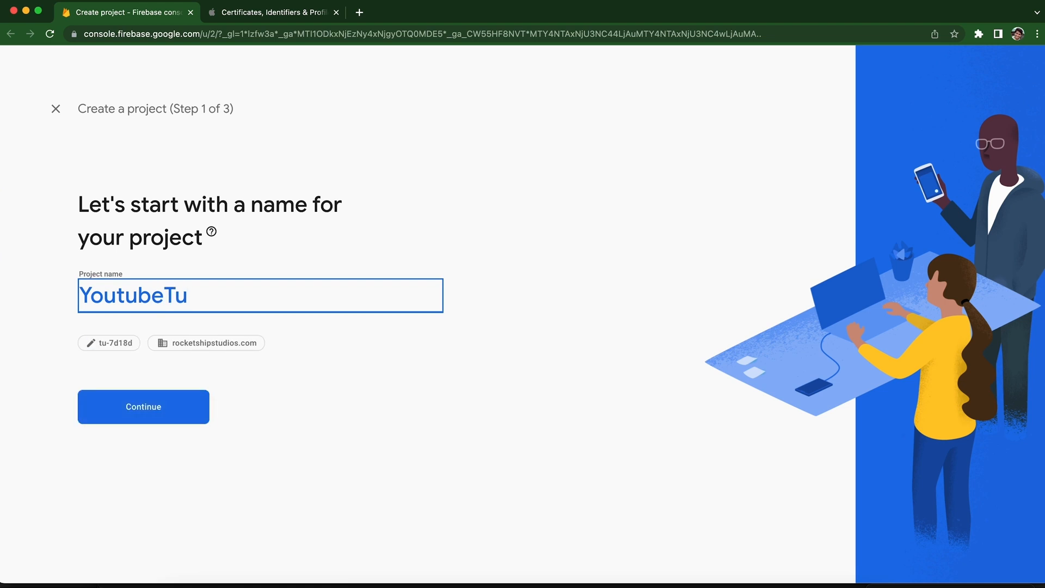
- Create the YoutubeTutorial1 project with Google Analytics enabled, using the Default Account for Firebase, and continue to its overview
{"action": "left_click", "coordinate": [139, 416]}
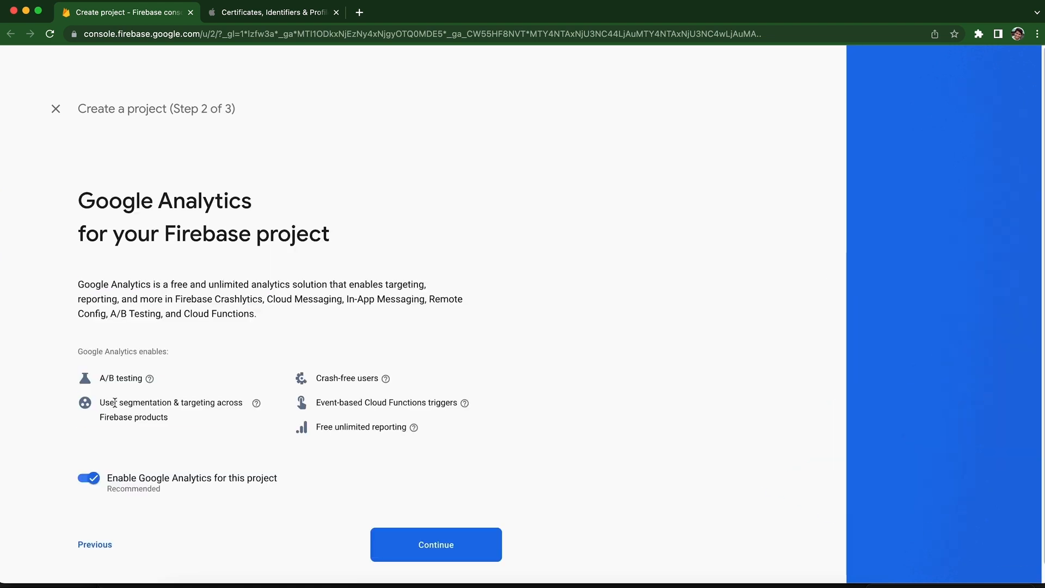
{"action": "left_click", "coordinate": [436, 541]}
{"action": "left_click", "coordinate": [153, 280]}
{"action": "left_click", "coordinate": [152, 286]}
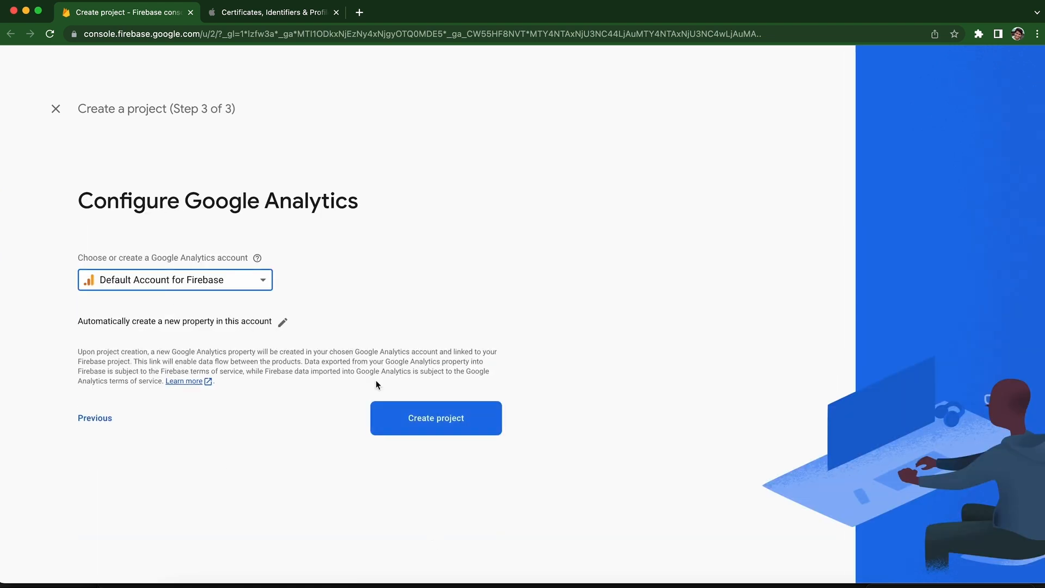
{"action": "left_click", "coordinate": [404, 410]}
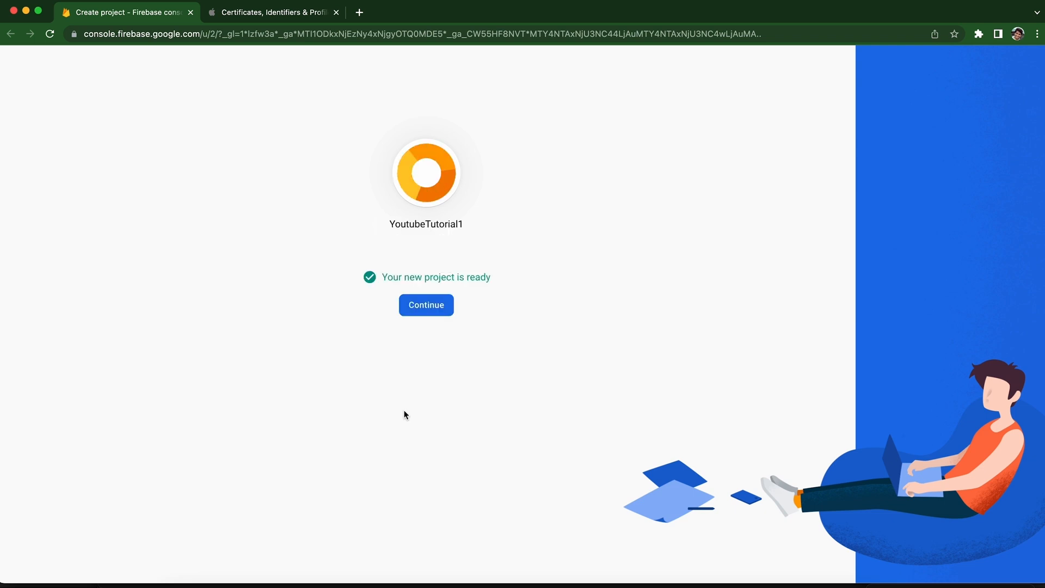
{"action": "left_click", "coordinate": [427, 307]}
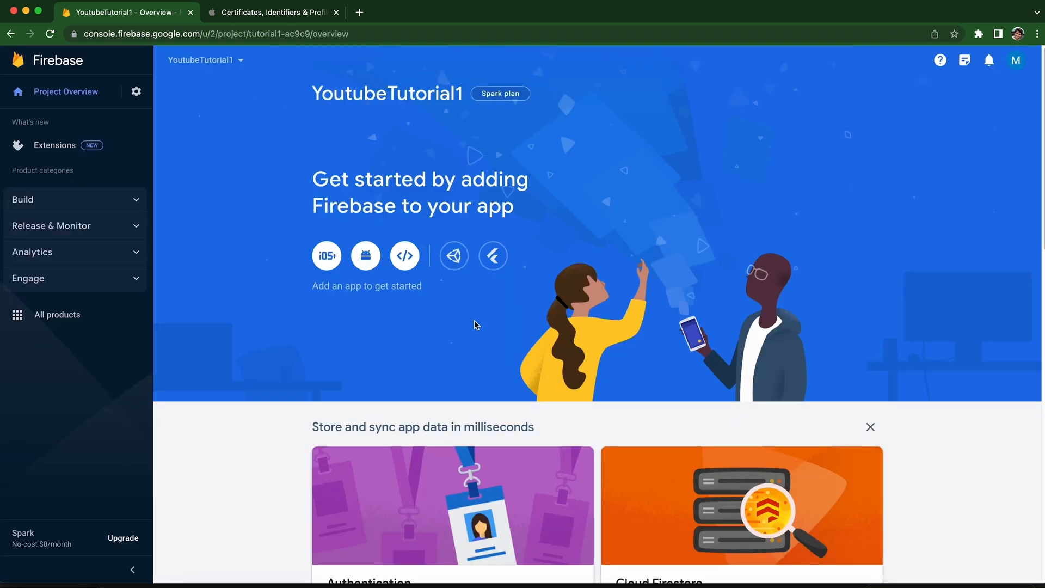
- Register a Unity app as an Apple app with bundle ID com.youtubetutorials.tutorial1 and nickname "Tutorial 1"
{"action": "left_click", "coordinate": [453, 256]}
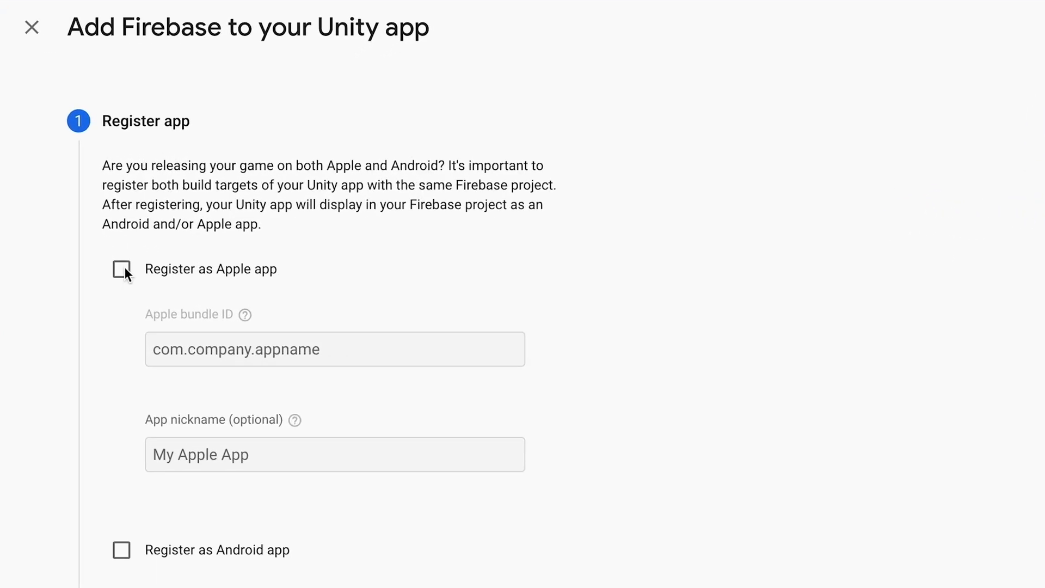
{"action": "left_click", "coordinate": [124, 267]}
{"action": "left_click", "coordinate": [186, 349]}
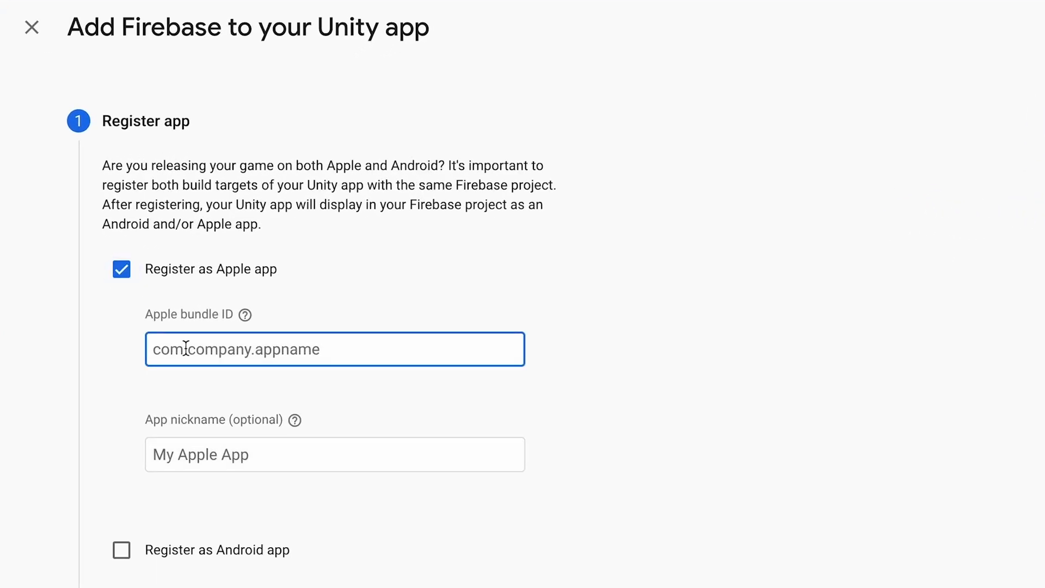
{"action": "type", "text": "com.youtubetutorials.tutorial1"}
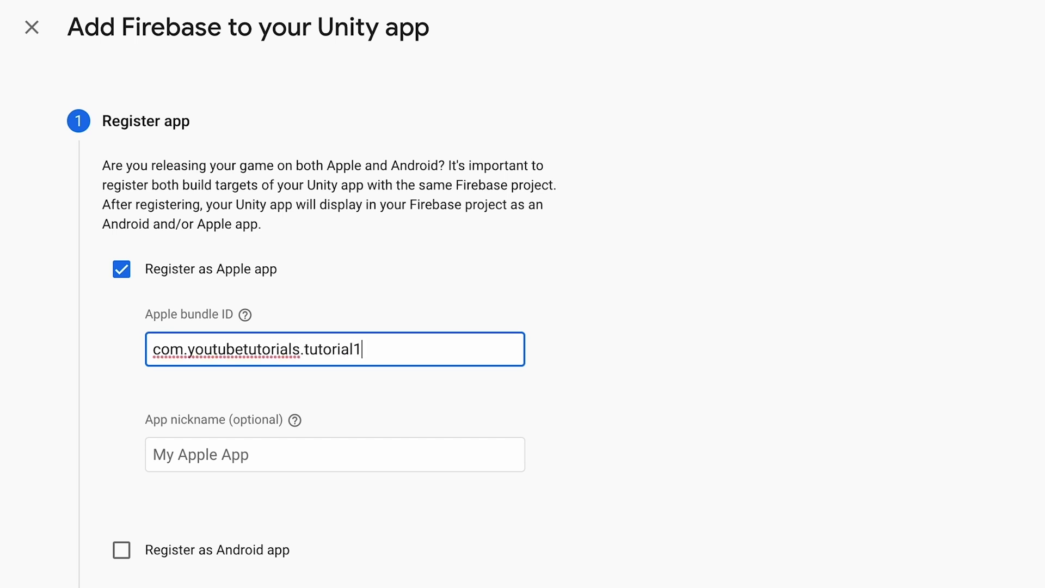
{"action": "key", "text": "ctrl+shift+Left"}
{"action": "left_click", "coordinate": [214, 448]}
{"action": "type", "text": "Tutorial1"}
{"action": "key", "text": "Left"}
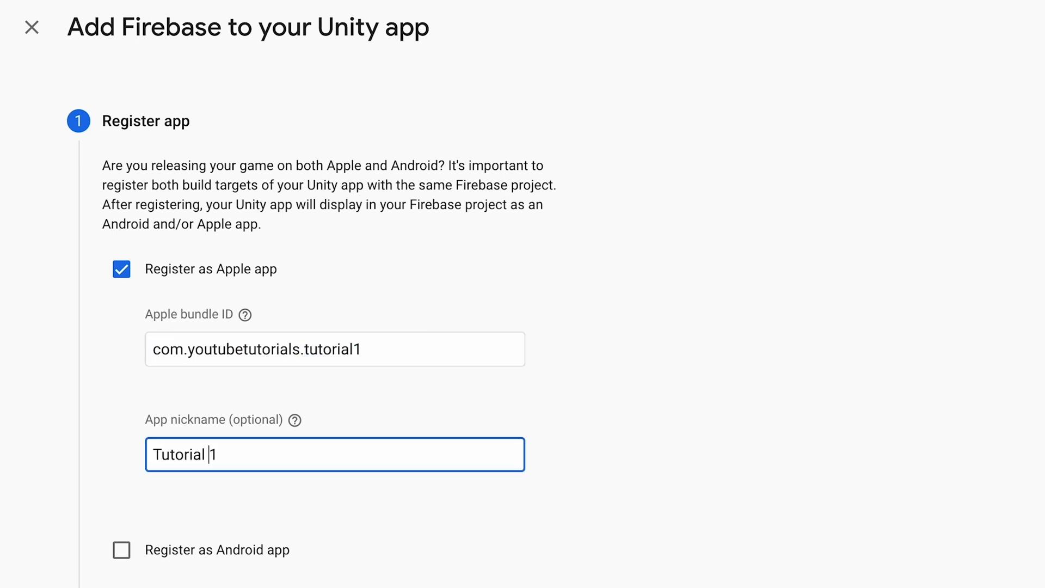
{"action": "scroll", "coordinate": [598, 539], "scroll_direction": "down", "scroll_amount": 5}
{"action": "left_click", "coordinate": [168, 568]}
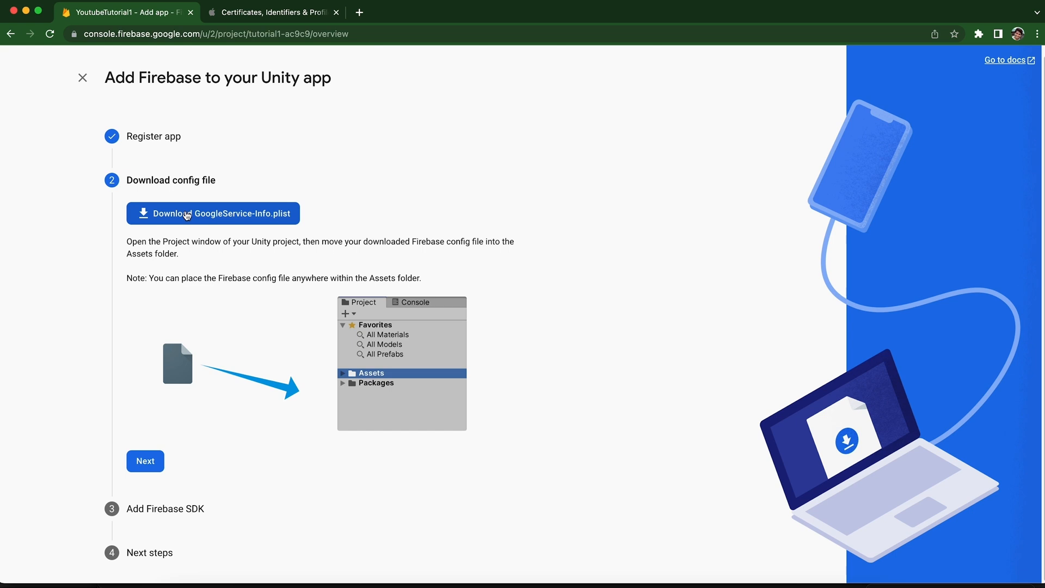
- Advance through the config file, Firebase SDK and next-steps stages to finish the Unity app setup and return to the project overview
{"action": "left_click", "coordinate": [152, 462]}
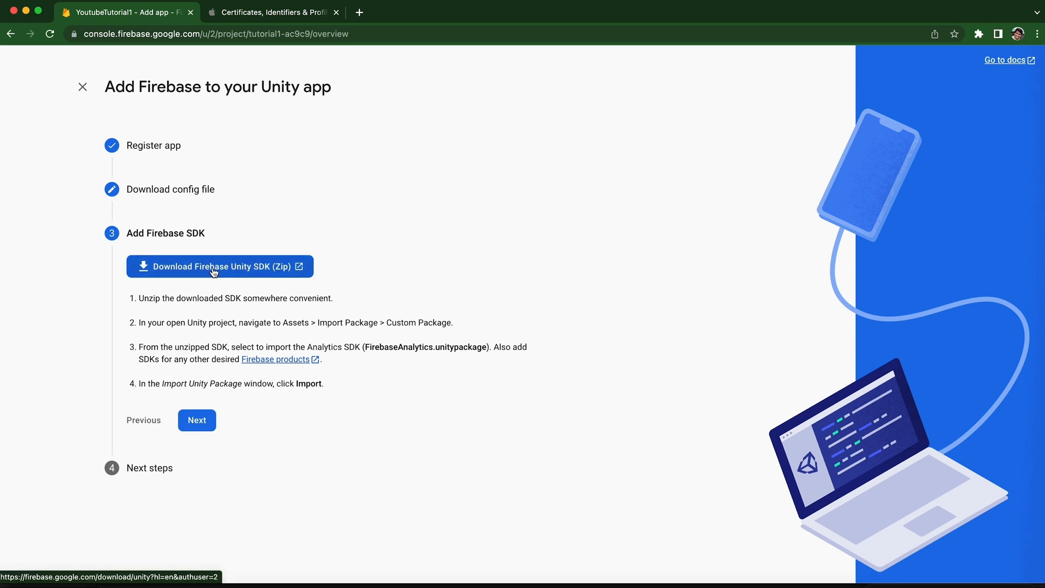
{"action": "left_click", "coordinate": [199, 421]}
{"action": "left_click", "coordinate": [205, 424]}
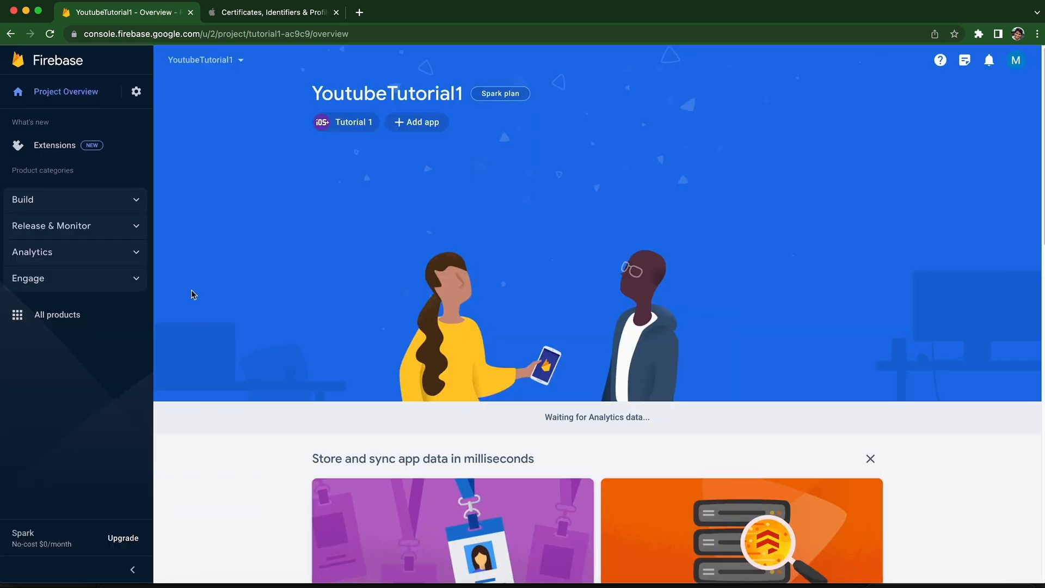
- Add the Apple team ID to the Tutorial 1 app in the general project settings and save it
{"action": "left_click", "coordinate": [135, 91]}
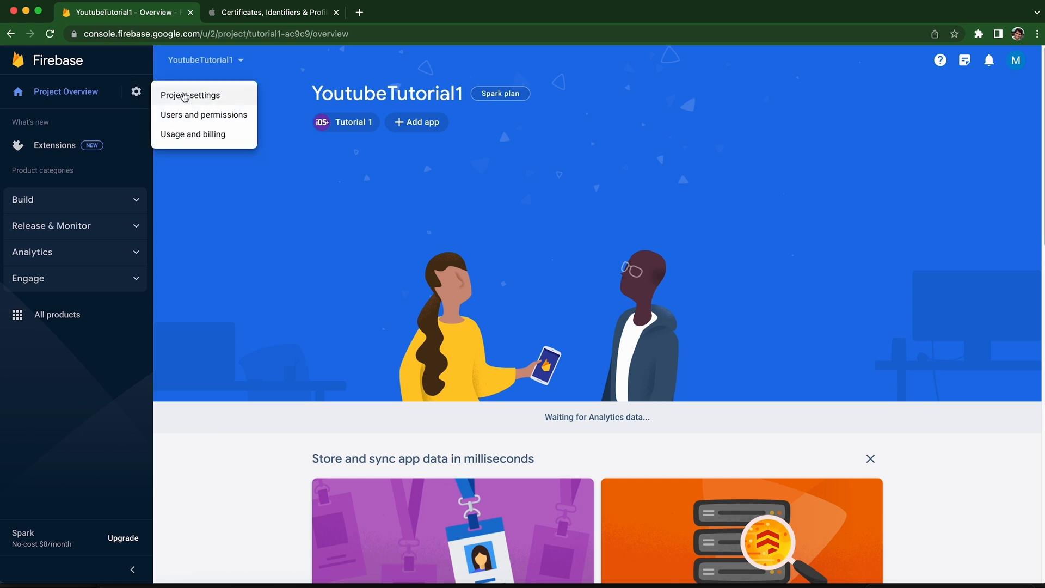
{"action": "left_click", "coordinate": [188, 94]}
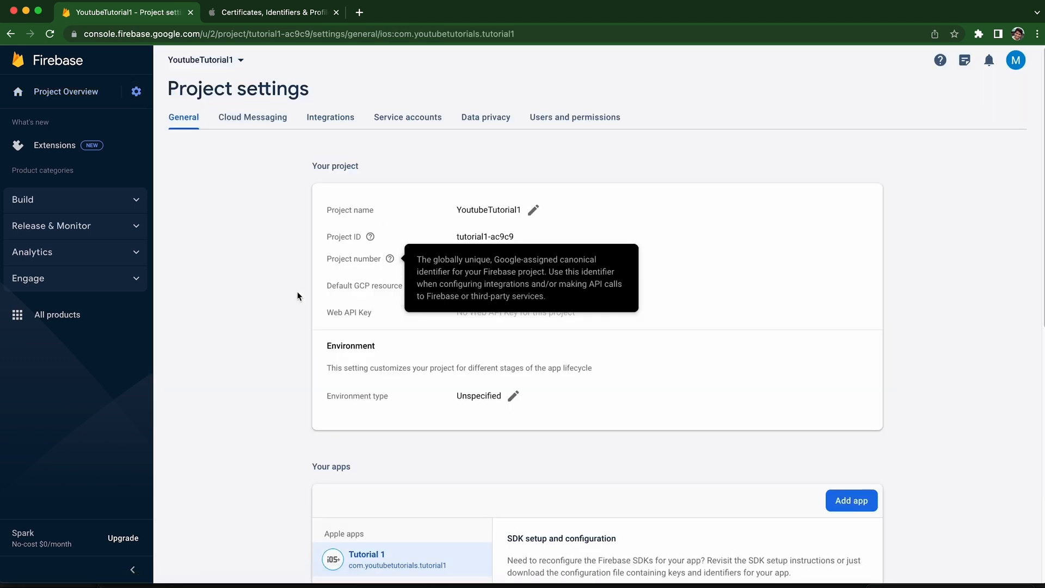
{"action": "scroll", "coordinate": [290, 295], "scroll_direction": "down", "scroll_amount": 5}
{"action": "scroll", "coordinate": [293, 299], "scroll_direction": "down", "scroll_amount": 3}
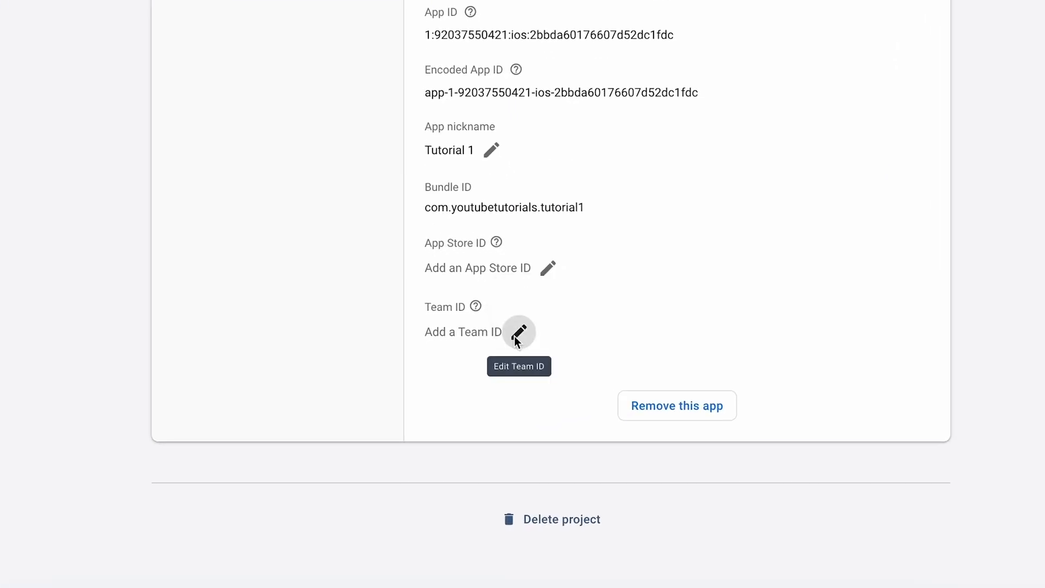
{"action": "left_click", "coordinate": [518, 333]}
{"action": "key", "text": "super+v"}
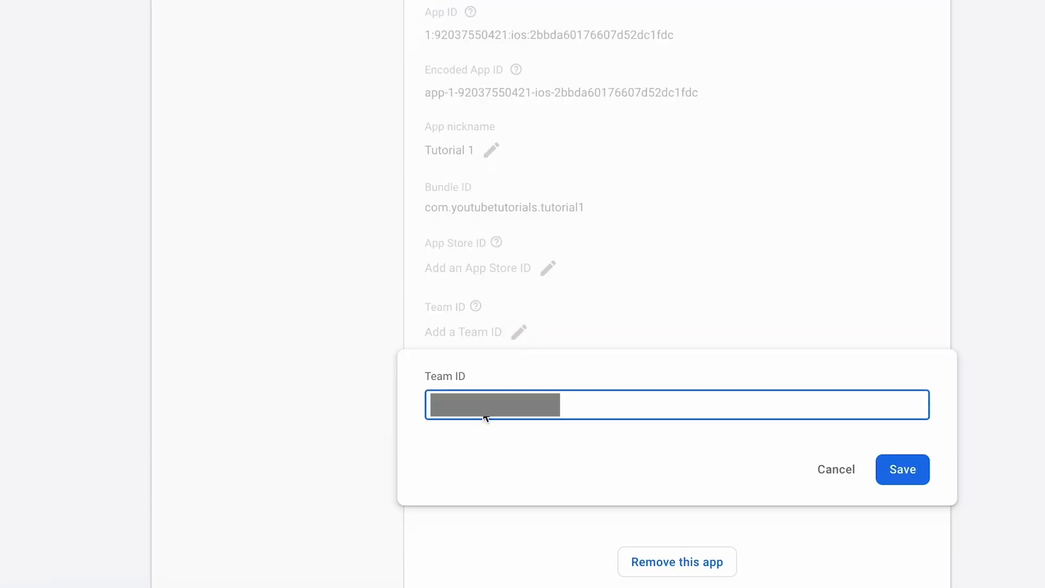
{"action": "left_click", "coordinate": [919, 469]}
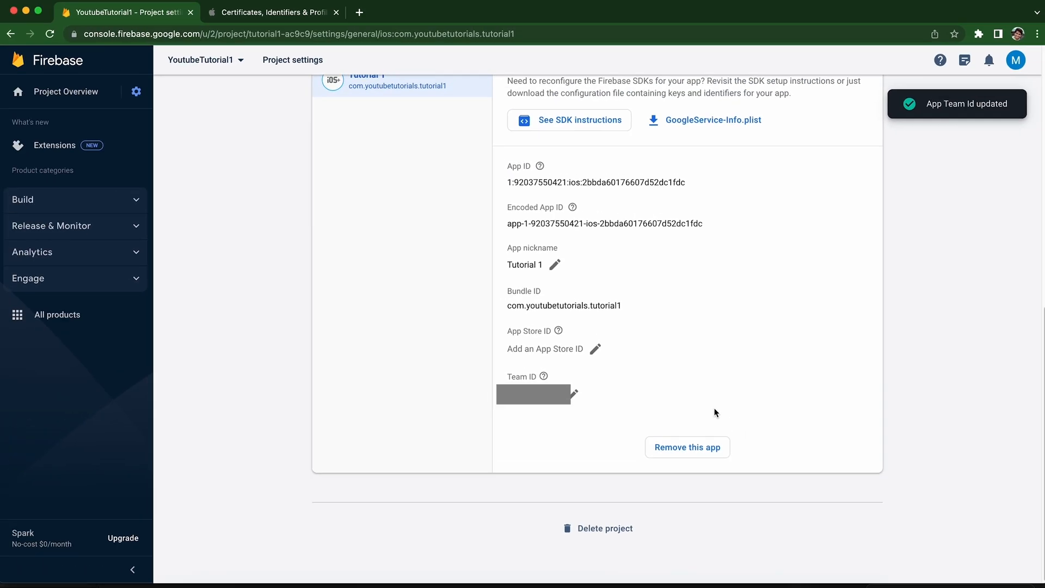
- Open the project's Cloud Messaging settings and examine the APNs authentication key and certificate sections for the Apple app
{"action": "scroll", "coordinate": [455, 327], "scroll_direction": "up", "scroll_amount": 10}
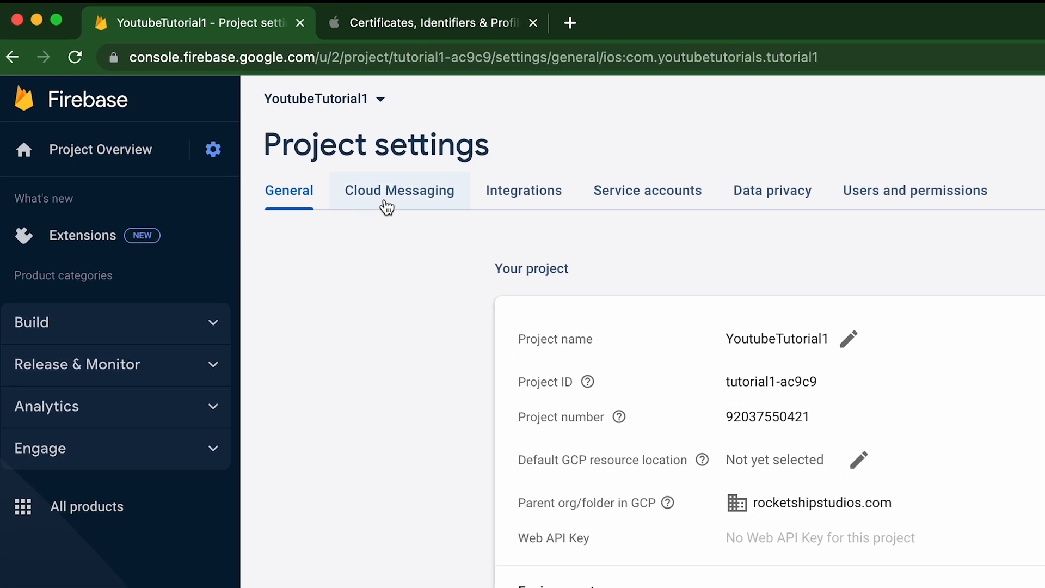
{"action": "left_click", "coordinate": [387, 207]}
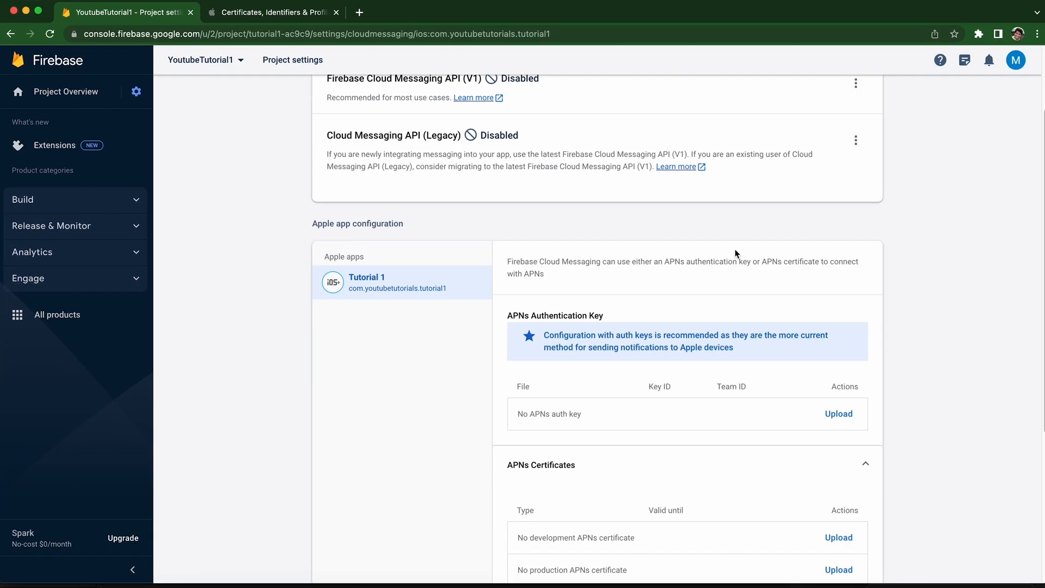
{"action": "scroll", "coordinate": [735, 253], "scroll_direction": "down", "scroll_amount": 5}
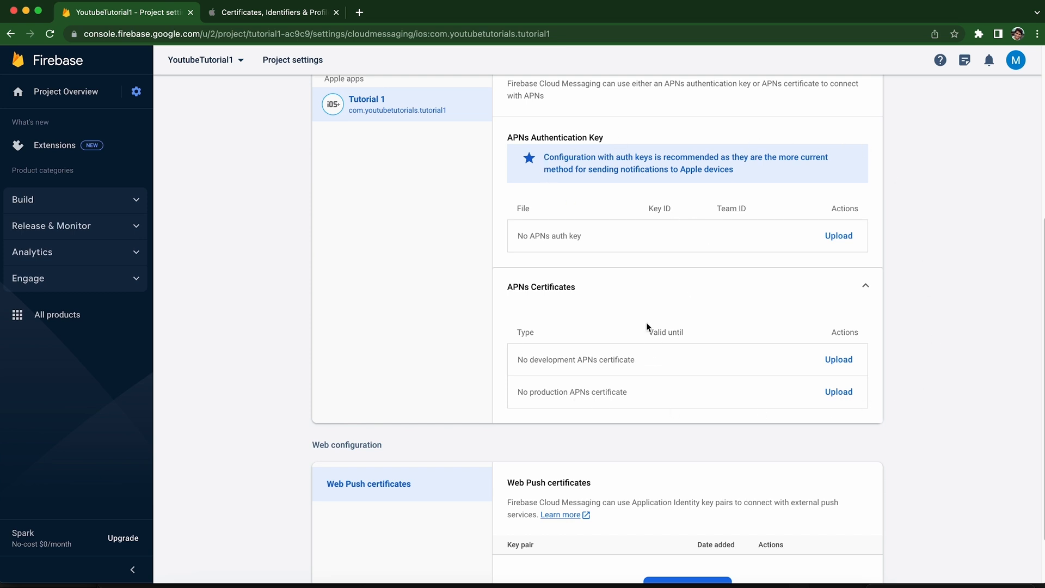
{"action": "scroll", "coordinate": [839, 259], "scroll_direction": "up", "scroll_amount": 1}
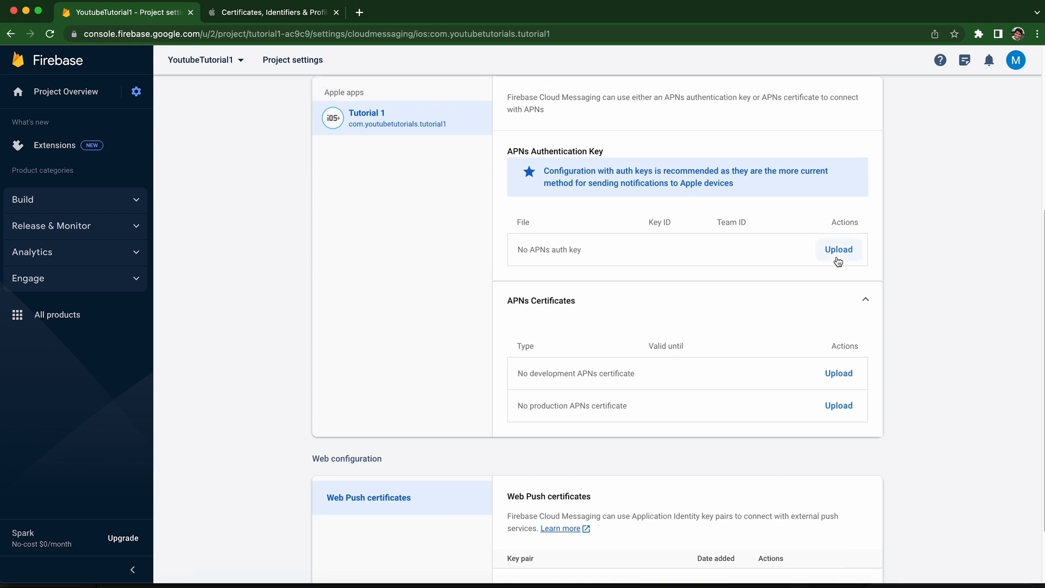
{"action": "scroll", "coordinate": [837, 256], "scroll_direction": "up", "scroll_amount": 3}
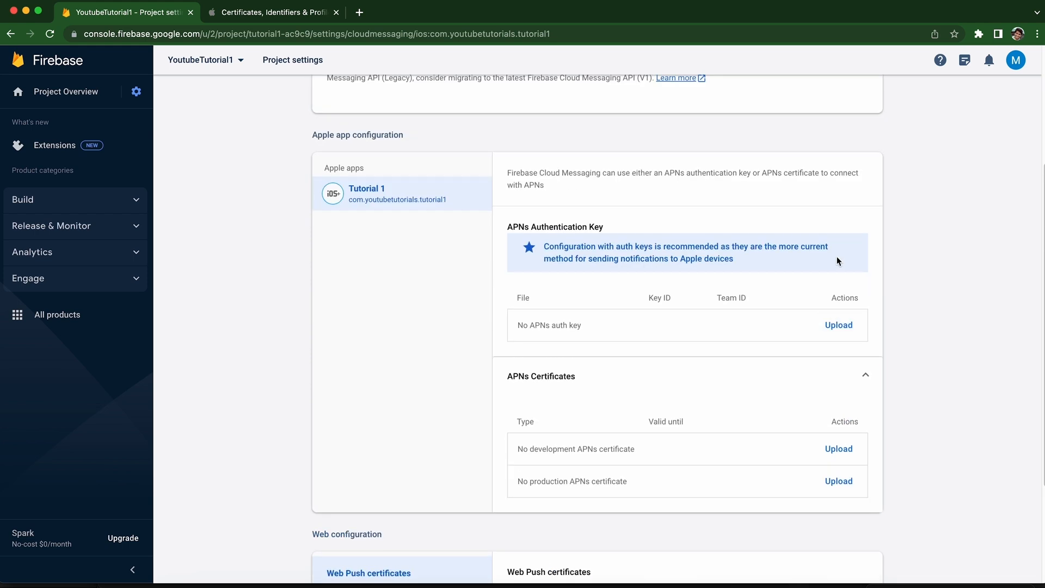
{"action": "scroll", "coordinate": [837, 257], "scroll_direction": "down", "scroll_amount": 1}
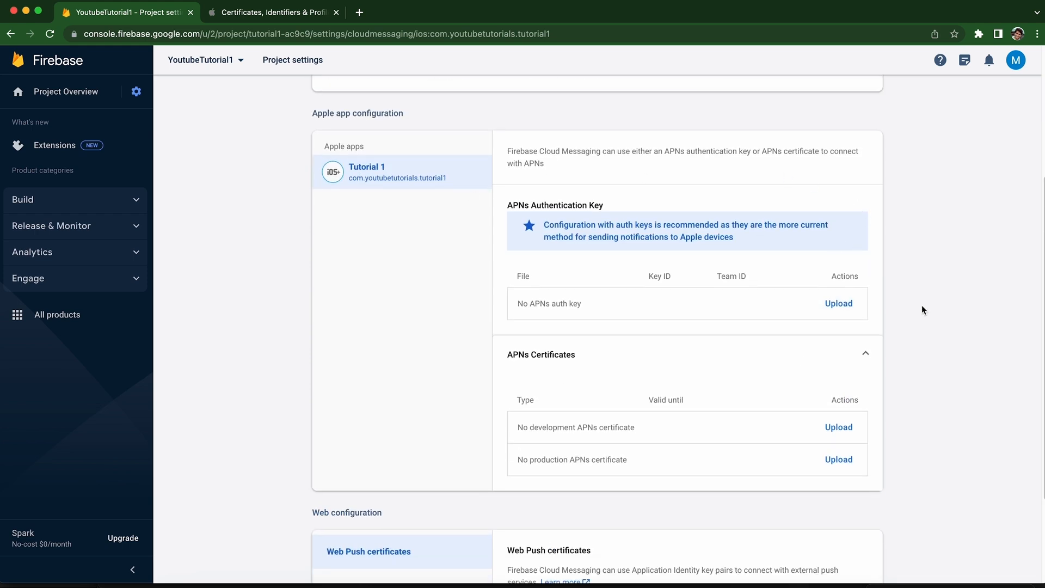
- Switch to Apple Developer, register a key named "Youtube Tutorial 1" with Apple Push Notifications service (APNs) enabled, and download it
{"action": "left_click", "coordinate": [255, 13]}
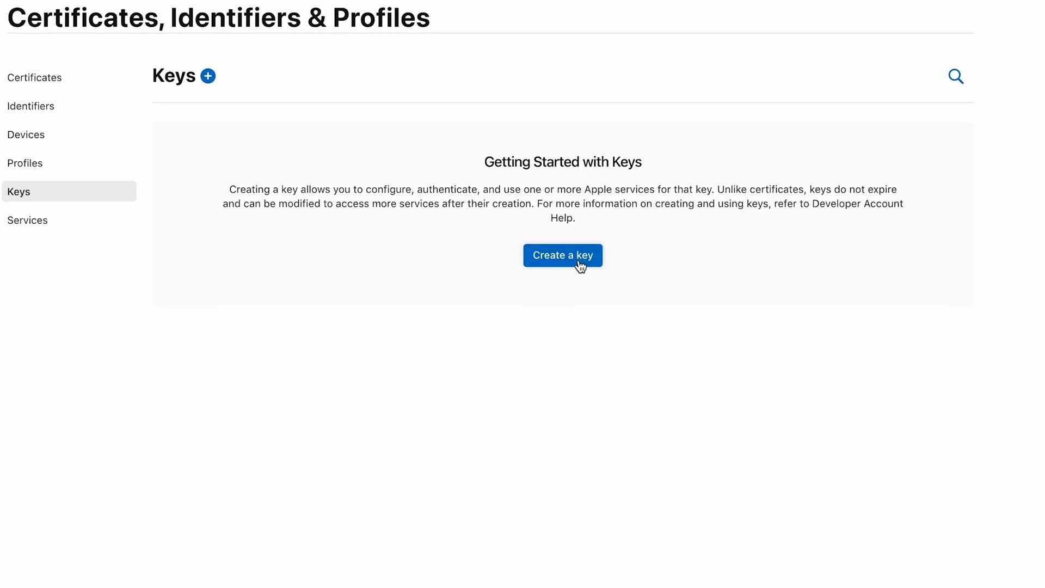
{"action": "left_click", "coordinate": [579, 261]}
{"action": "type", "text": "Youtube Tutorial 1"}
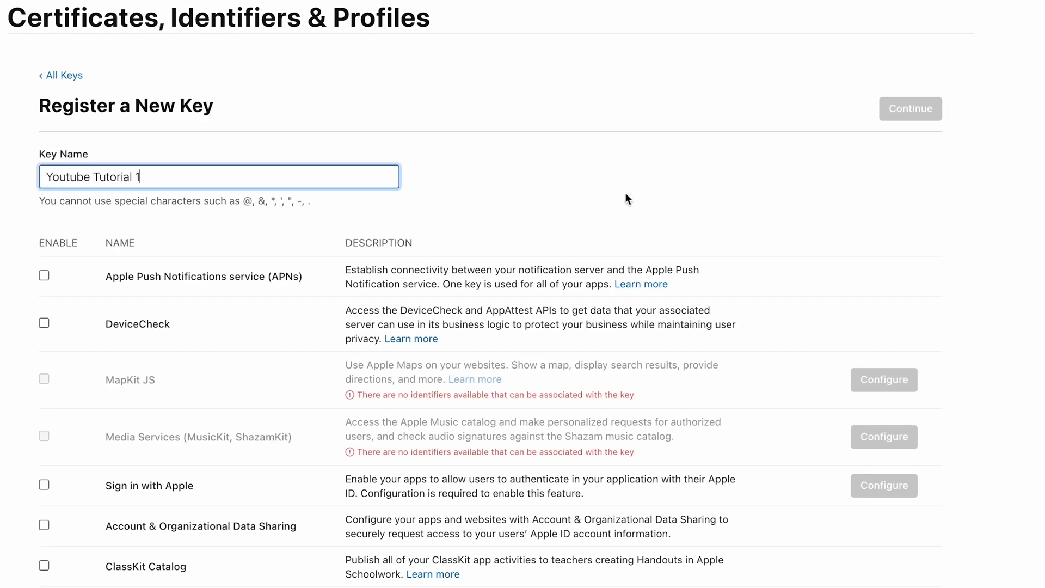
{"action": "left_click", "coordinate": [47, 276]}
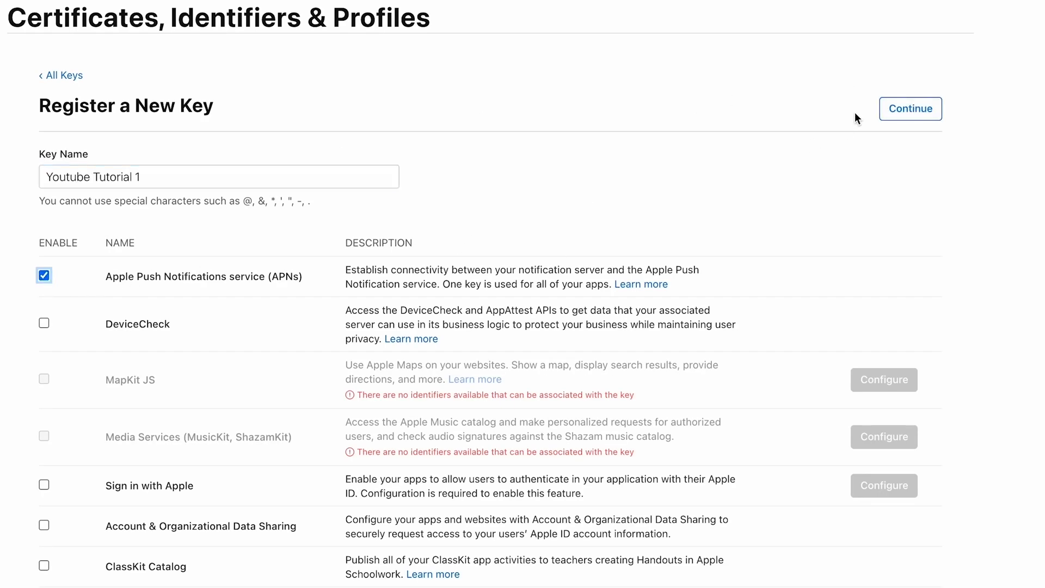
{"action": "left_click", "coordinate": [908, 114]}
{"action": "left_click", "coordinate": [909, 111]}
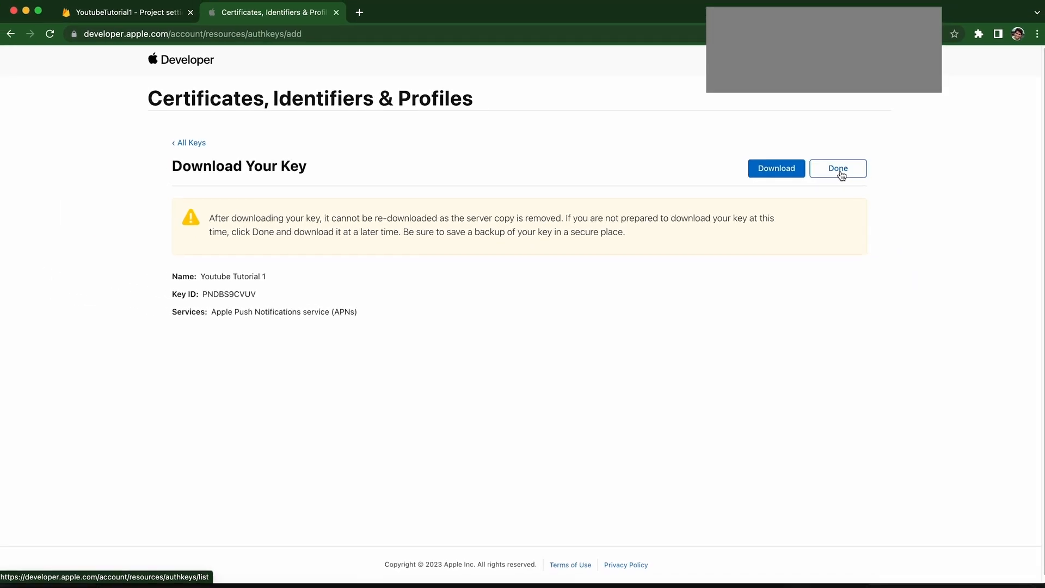
{"action": "left_click", "coordinate": [783, 169]}
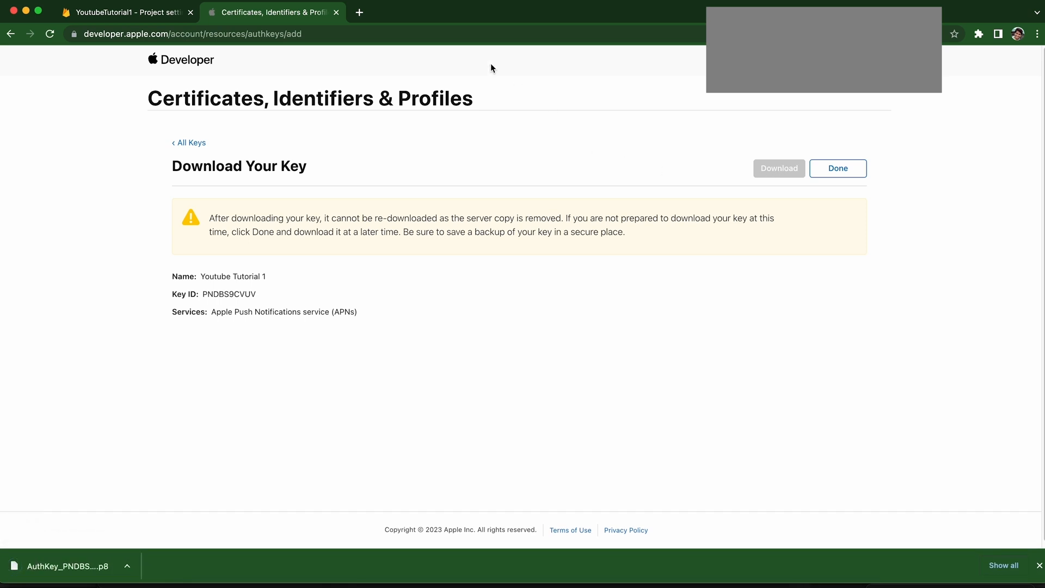
- Switch back to Firebase and choose the downloaded .p8 file as the APNs auth key for the Tutorial 1 app
{"action": "left_click", "coordinate": [149, 12]}
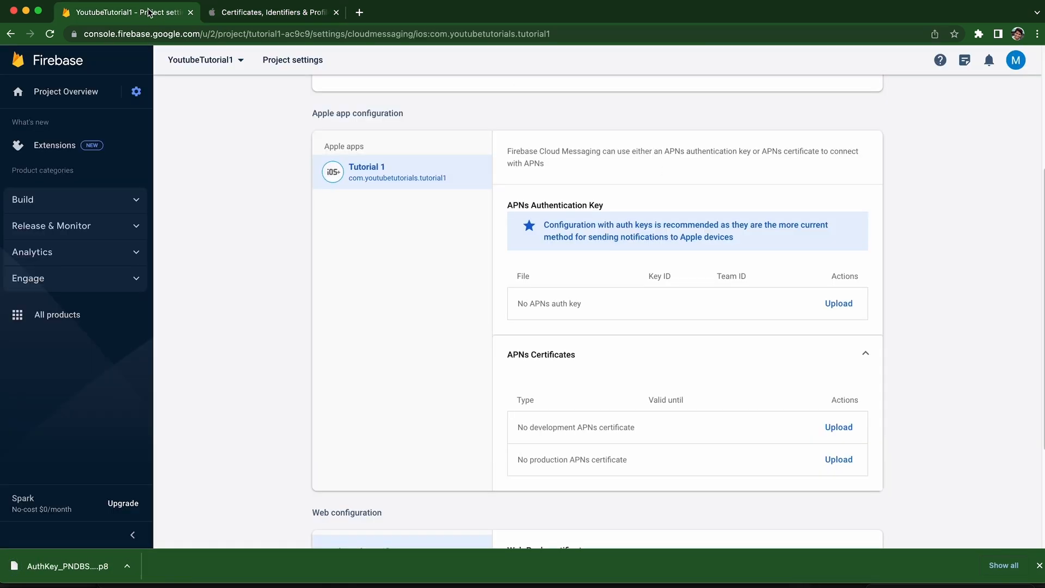
{"action": "left_click", "coordinate": [850, 304]}
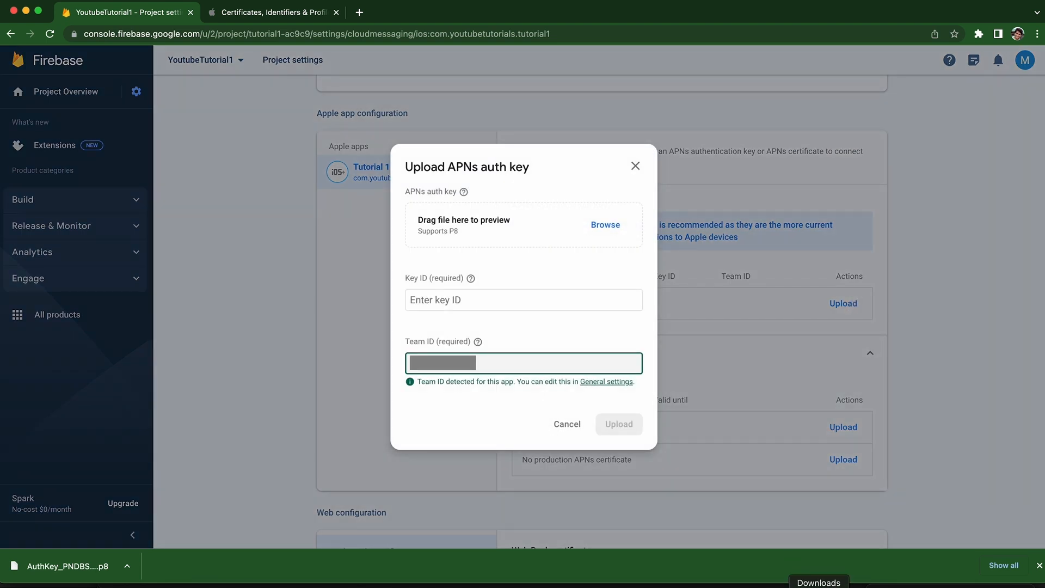
{"action": "left_click", "coordinate": [607, 231]}
{"action": "double_click", "coordinate": [444, 233]}
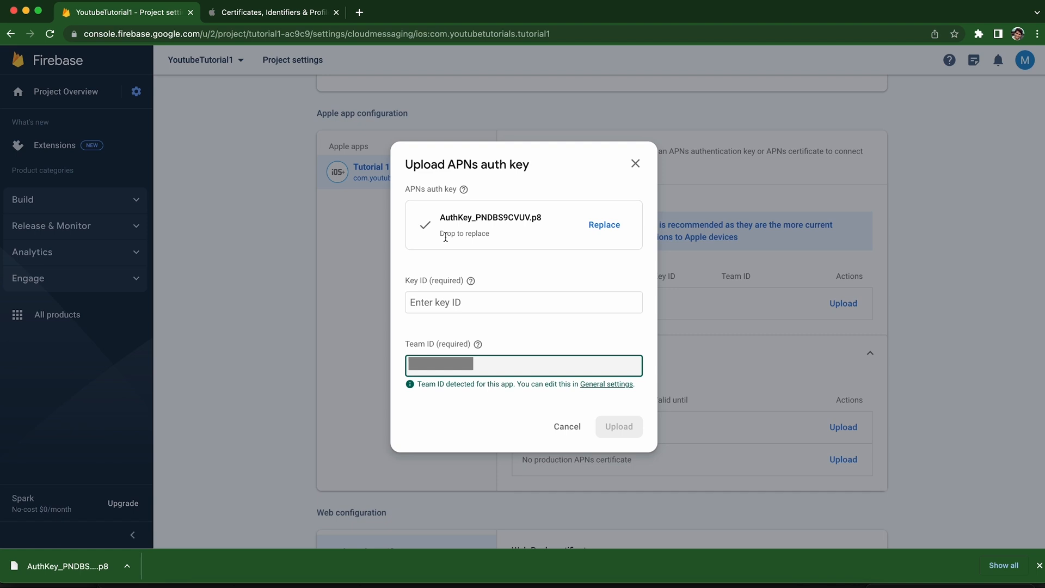
- Copy the key ID from the Apple Developer key page into the APNs auth key form, upload the key, and dismiss the downloads bar
{"action": "left_click", "coordinate": [278, 13]}
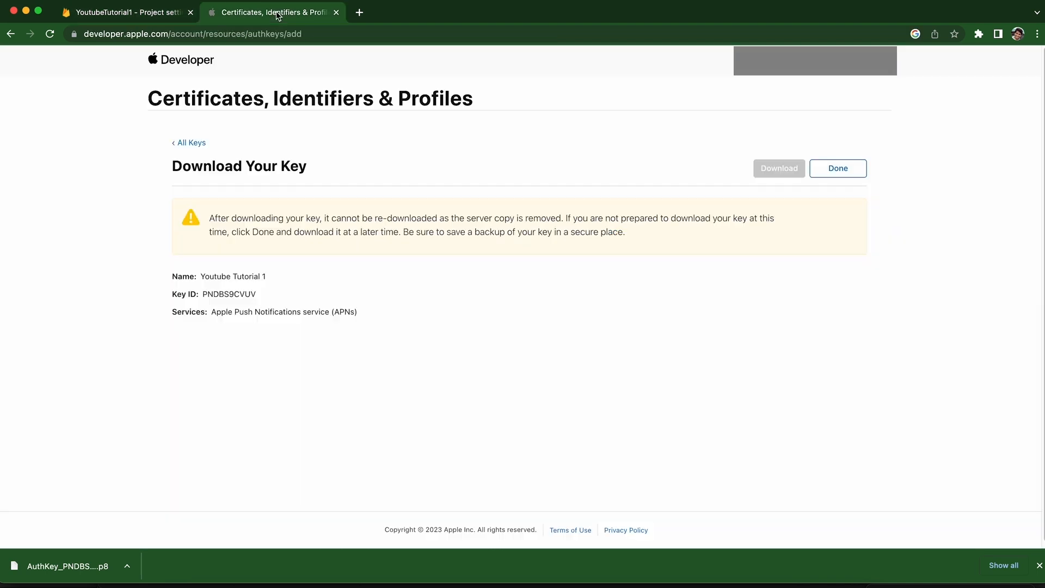
{"action": "double_click", "coordinate": [232, 294]}
{"action": "key", "text": "super+c"}
{"action": "left_click", "coordinate": [101, 12]}
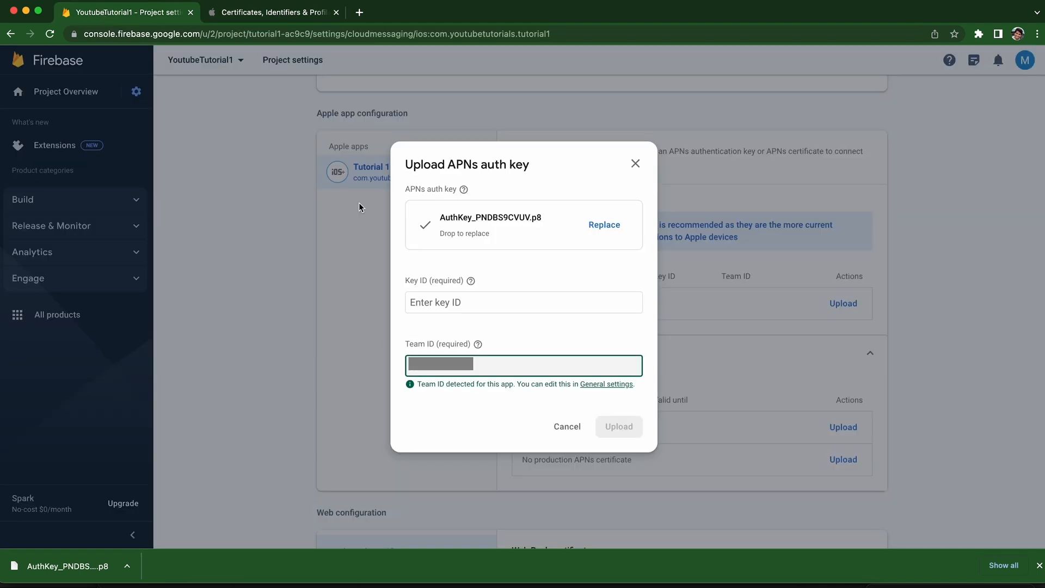
{"action": "left_click", "coordinate": [436, 306]}
{"action": "key", "text": "super+v"}
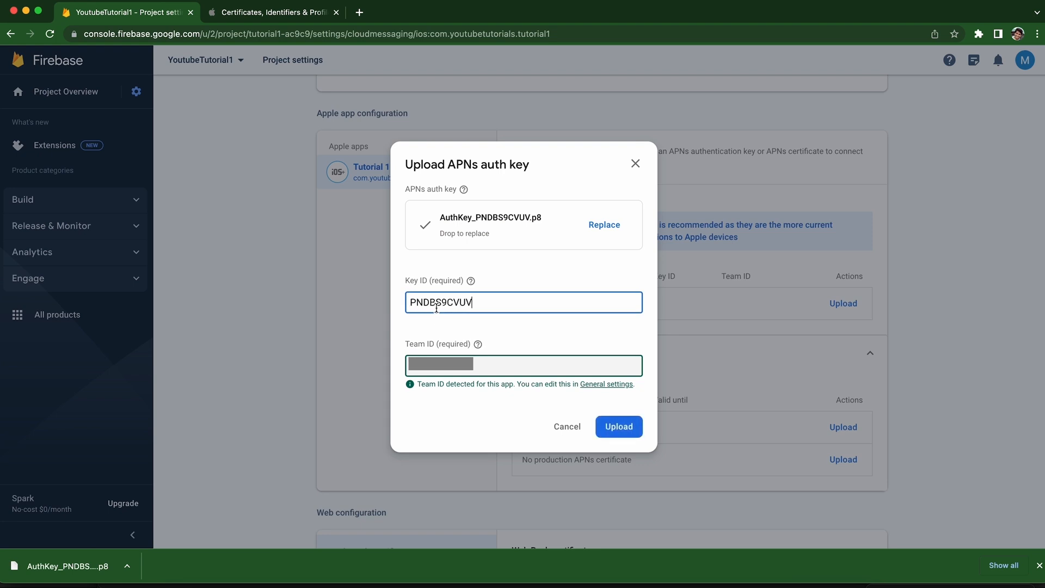
{"action": "left_click", "coordinate": [619, 426]}
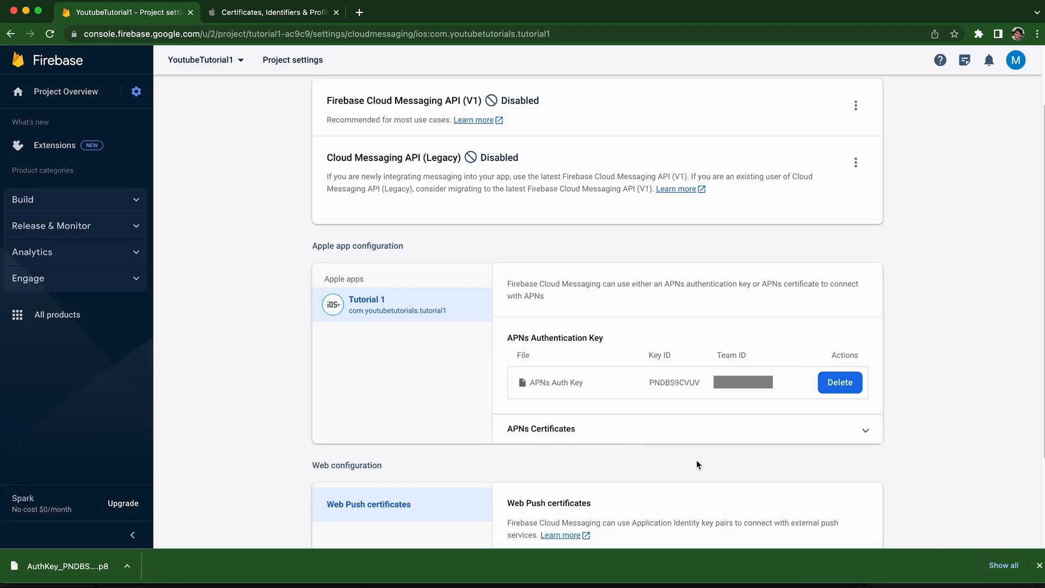
{"action": "left_click", "coordinate": [1040, 565]}
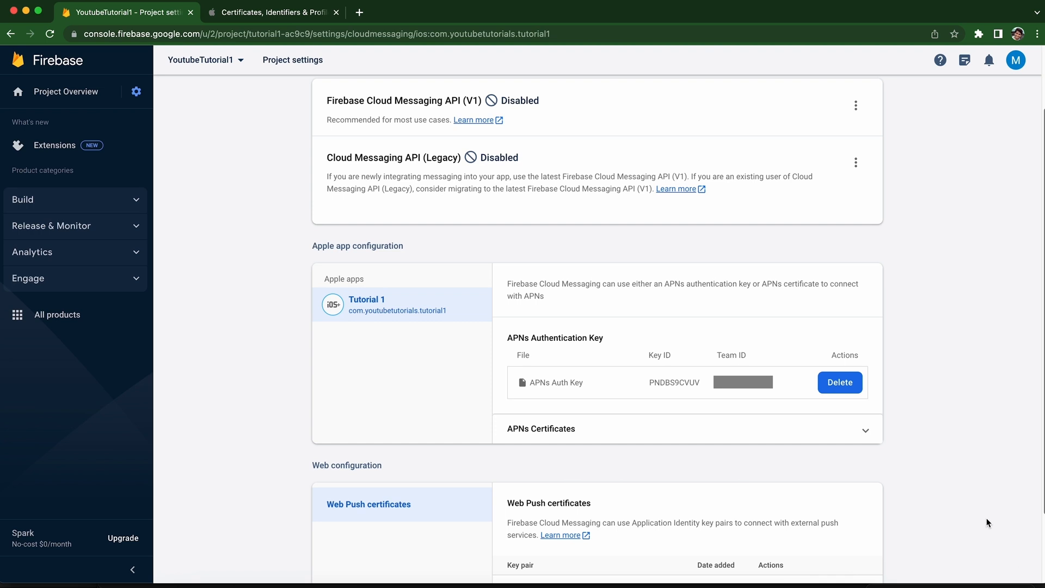
- Open the Firebase project's general settings and download GoogleService-Info.plist for the Tutorial 1 Apple app
{"action": "scroll", "coordinate": [520, 418], "scroll_direction": "up", "scroll_amount": 2}
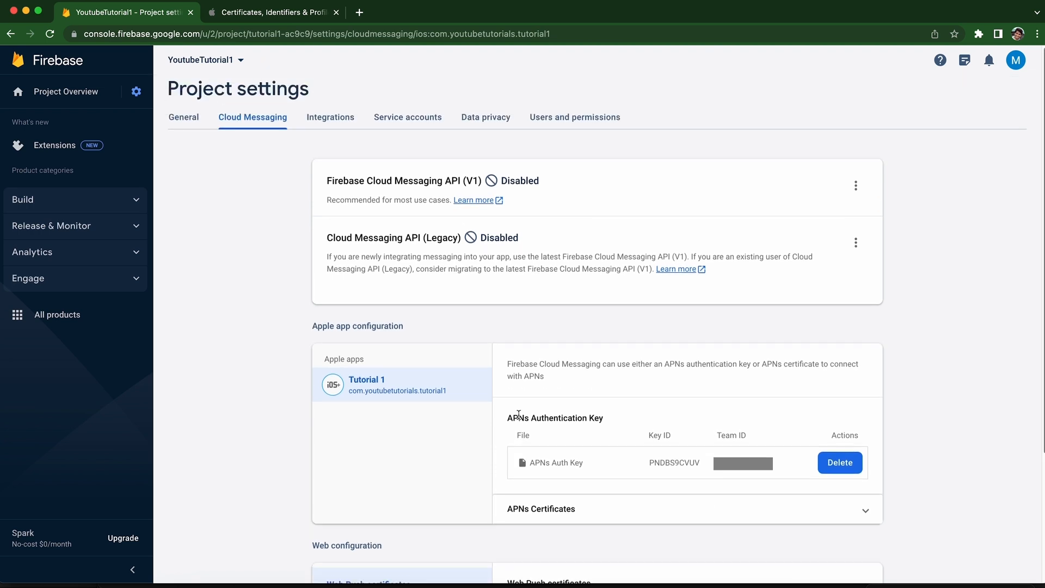
{"action": "left_click", "coordinate": [180, 123]}
{"action": "scroll", "coordinate": [430, 399], "scroll_direction": "down", "scroll_amount": 5}
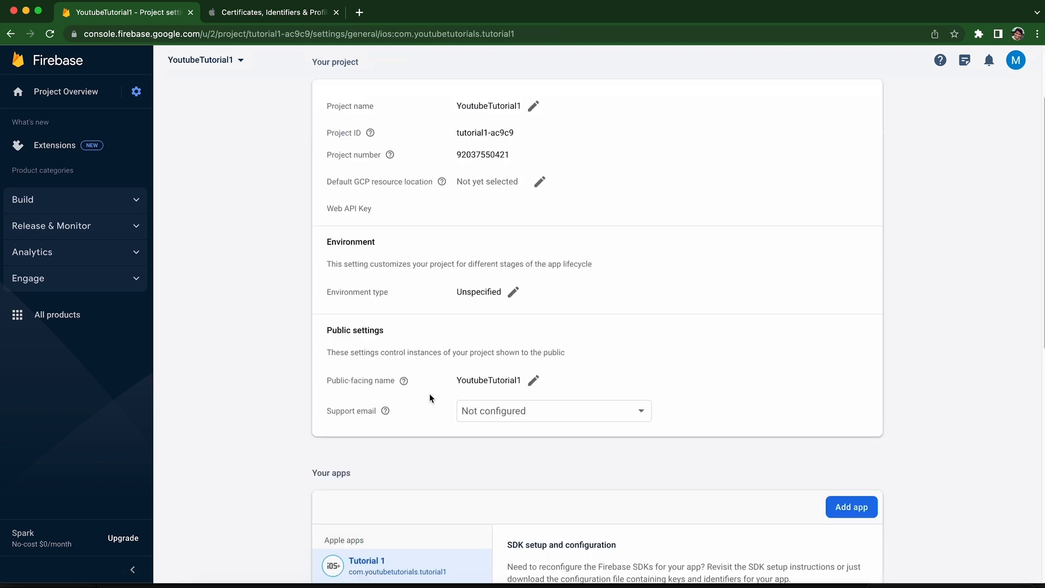
{"action": "scroll", "coordinate": [381, 403], "scroll_direction": "down", "scroll_amount": 2}
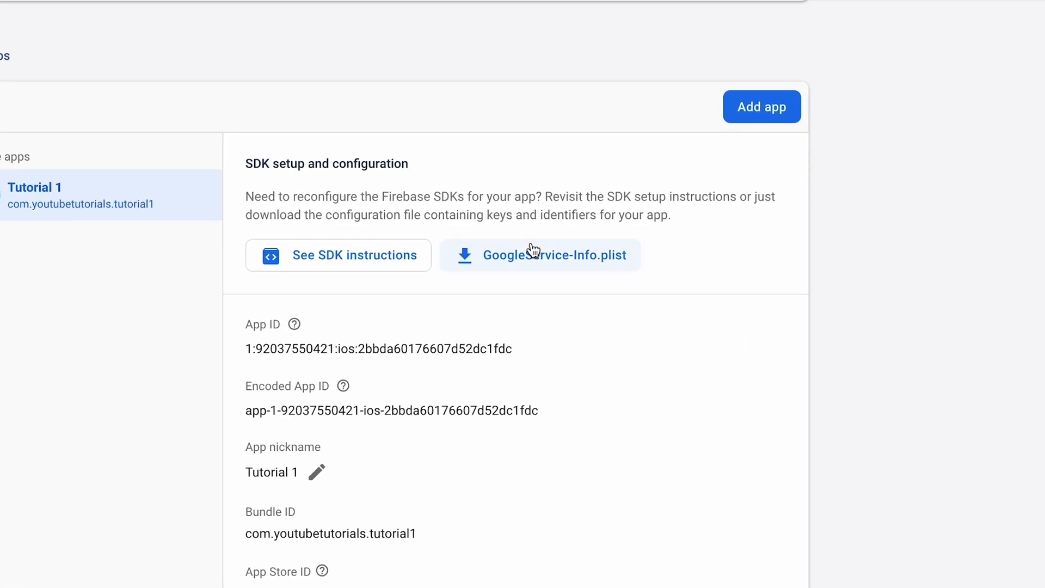
{"action": "left_click", "coordinate": [533, 251]}
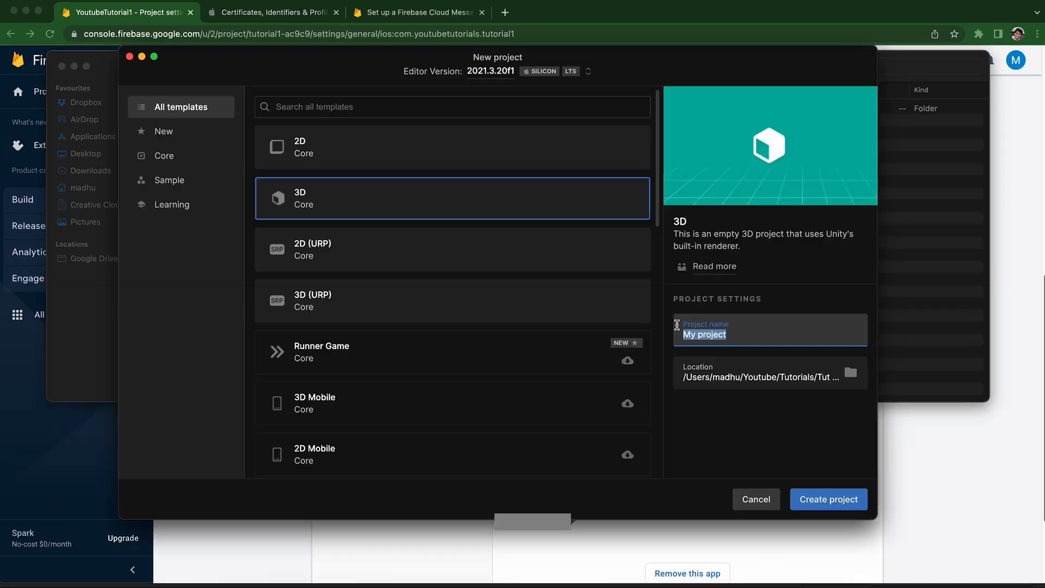
- Switch to Unity, create a 3D project named "Tutorial1", and switch its build platform to iOS
{"action": "type", "text": "Tutorial1"}
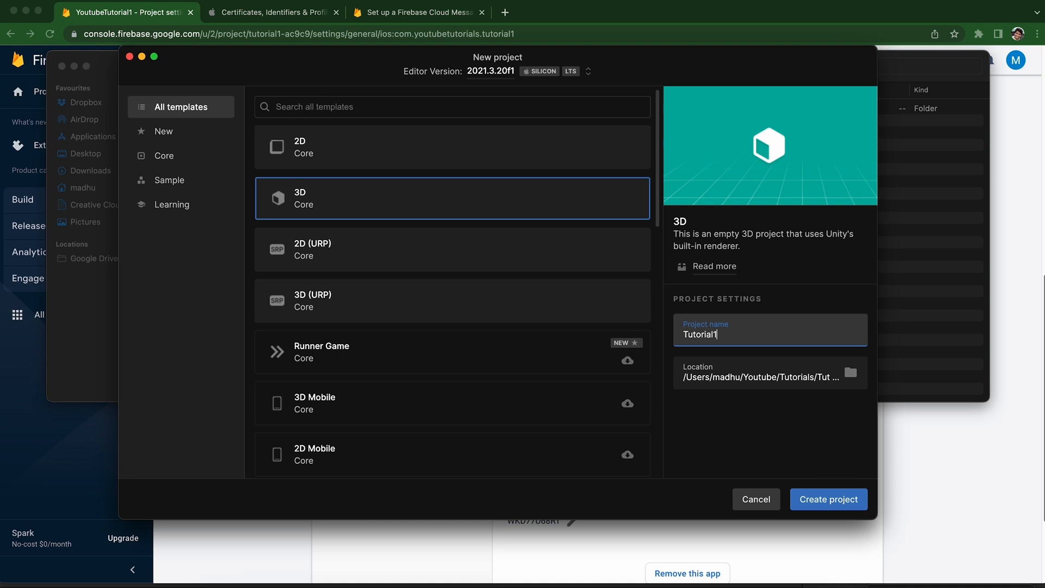
{"action": "key", "text": "Return"}
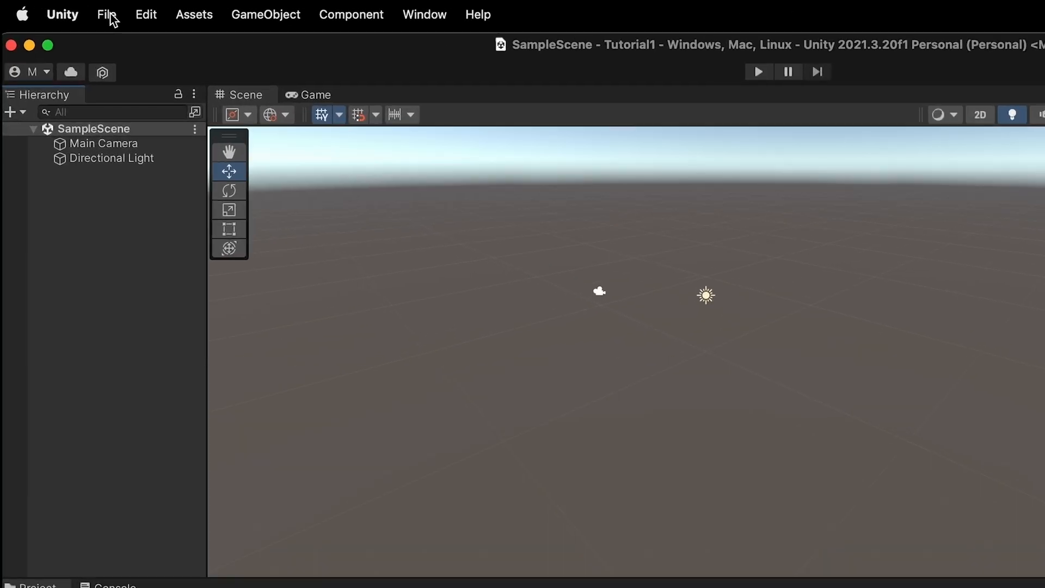
{"action": "left_click", "coordinate": [111, 16]}
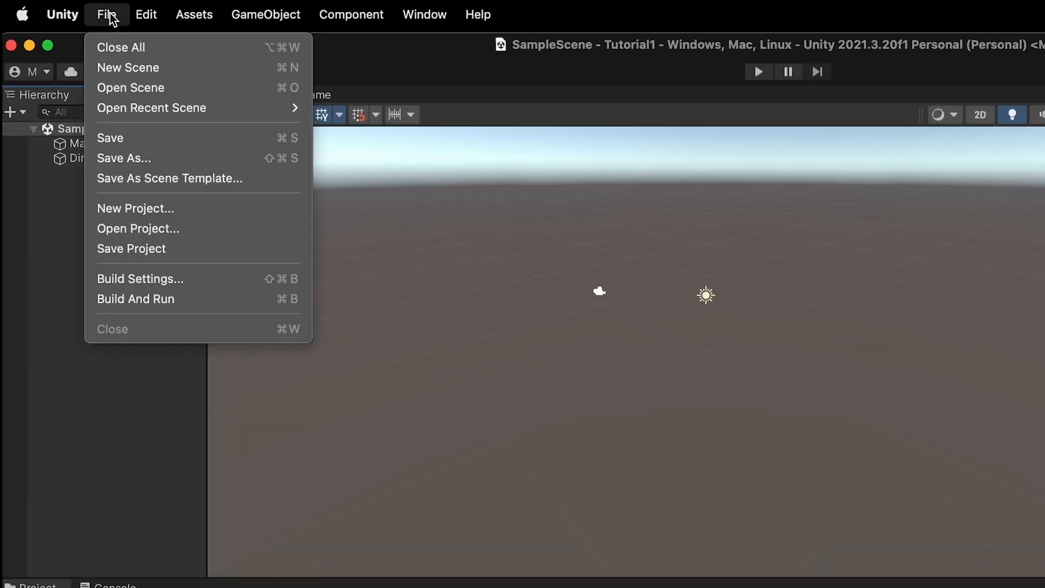
{"action": "left_click", "coordinate": [154, 285]}
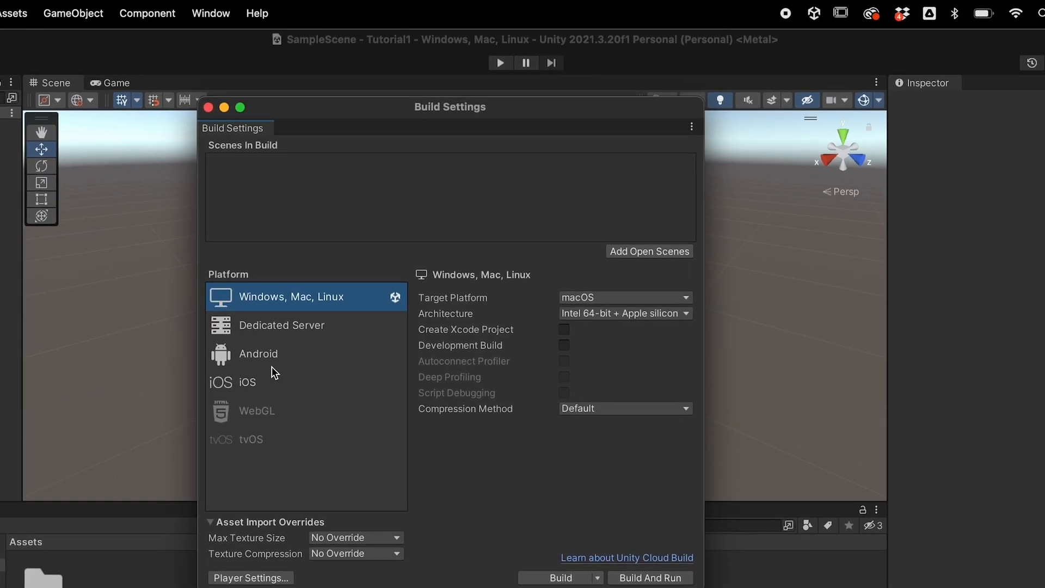
{"action": "left_click", "coordinate": [477, 440]}
{"action": "left_click", "coordinate": [560, 578]}
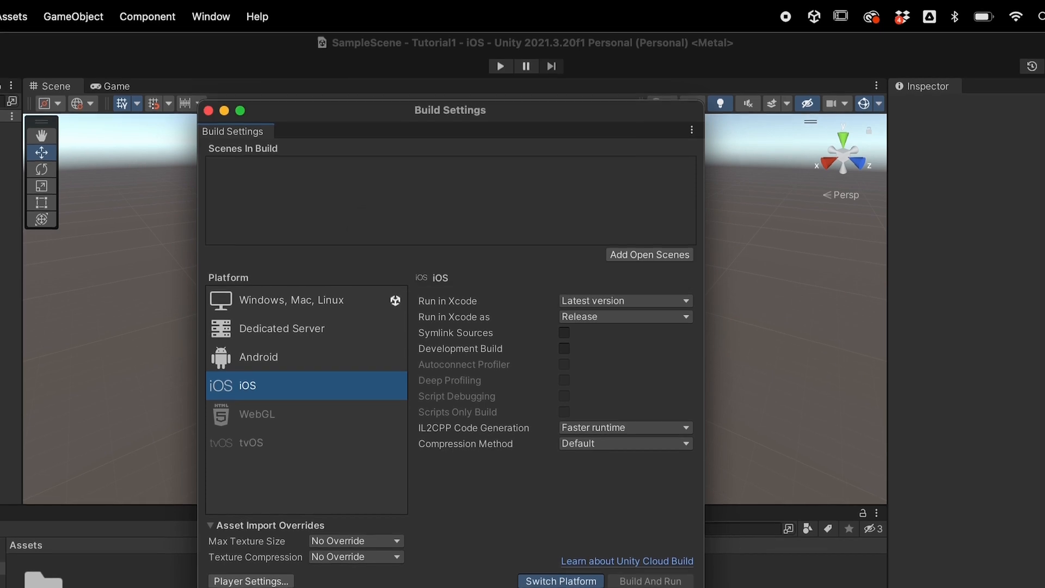
{"action": "left_click", "coordinate": [209, 107]}
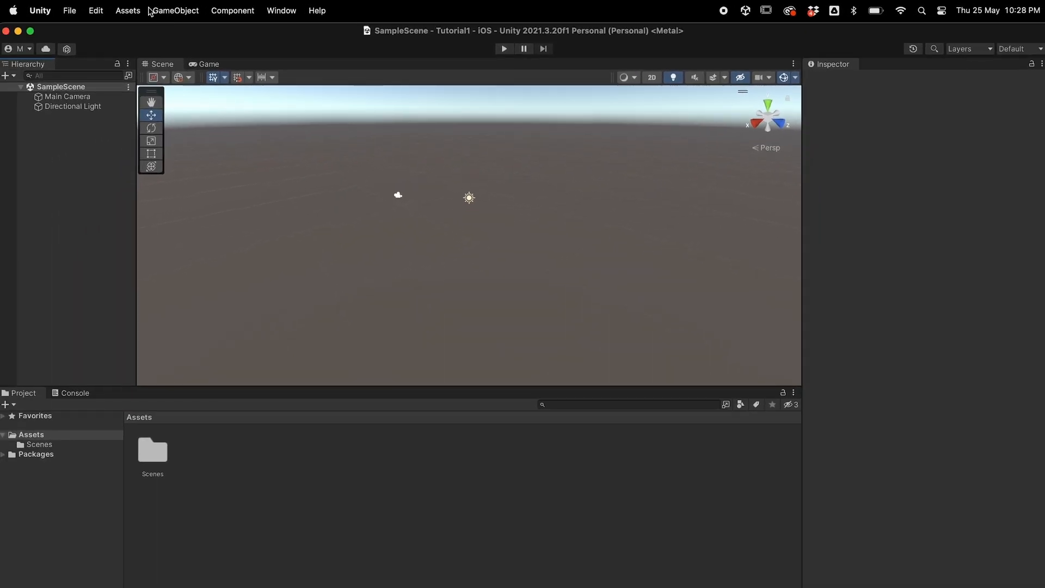
- Dock the Project Settings beside the Game view and override the iOS Player's default bundle identifier with com.youtubetutorials.tutorial1
{"action": "left_click", "coordinate": [97, 11]}
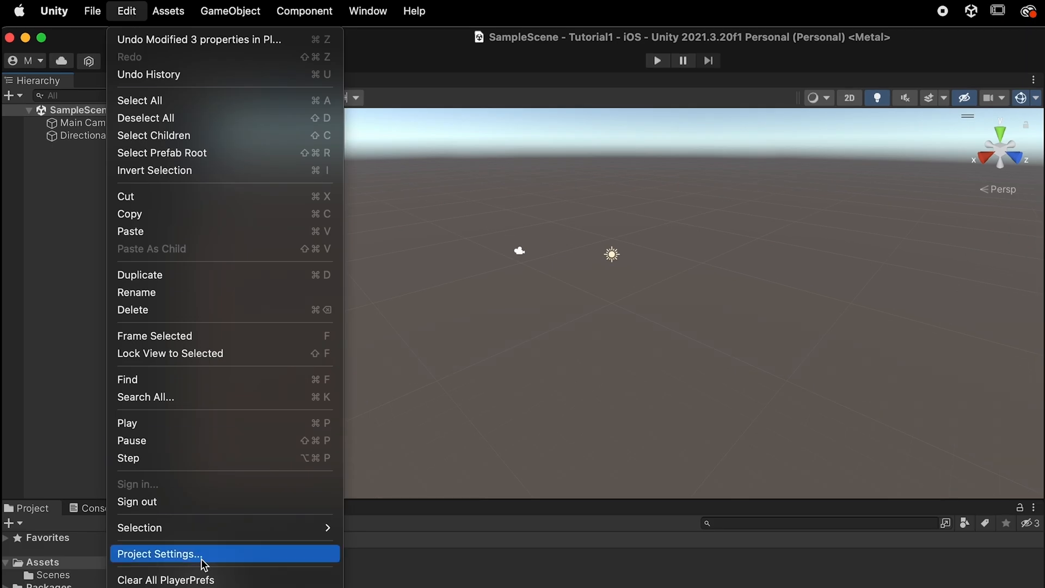
{"action": "left_click", "coordinate": [200, 559]}
{"action": "left_click_drag", "start_coordinate": [410, 223], "coordinate": [303, 89]}
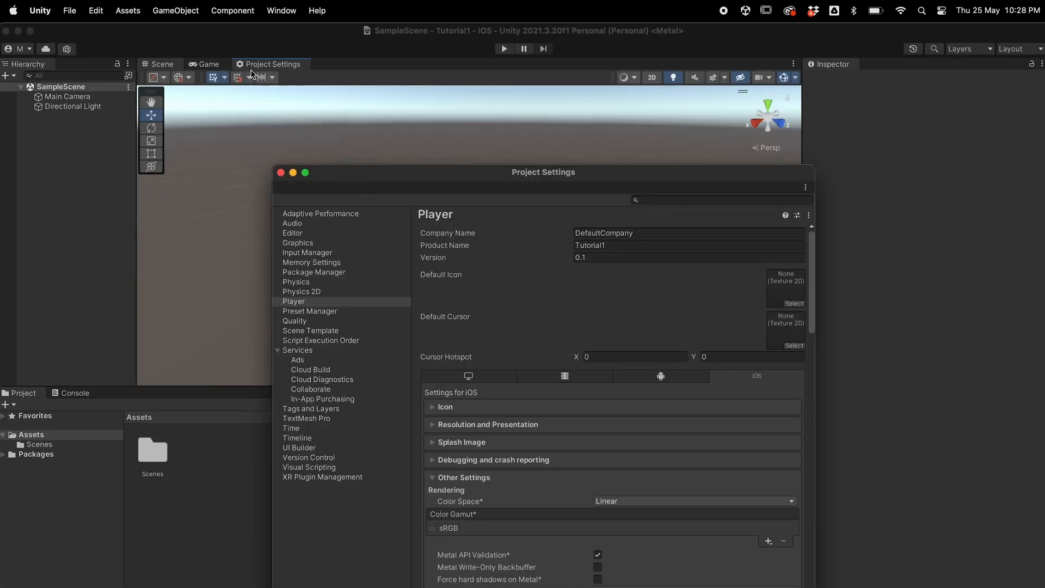
{"action": "scroll", "coordinate": [517, 299], "scroll_direction": "down", "scroll_amount": 10}
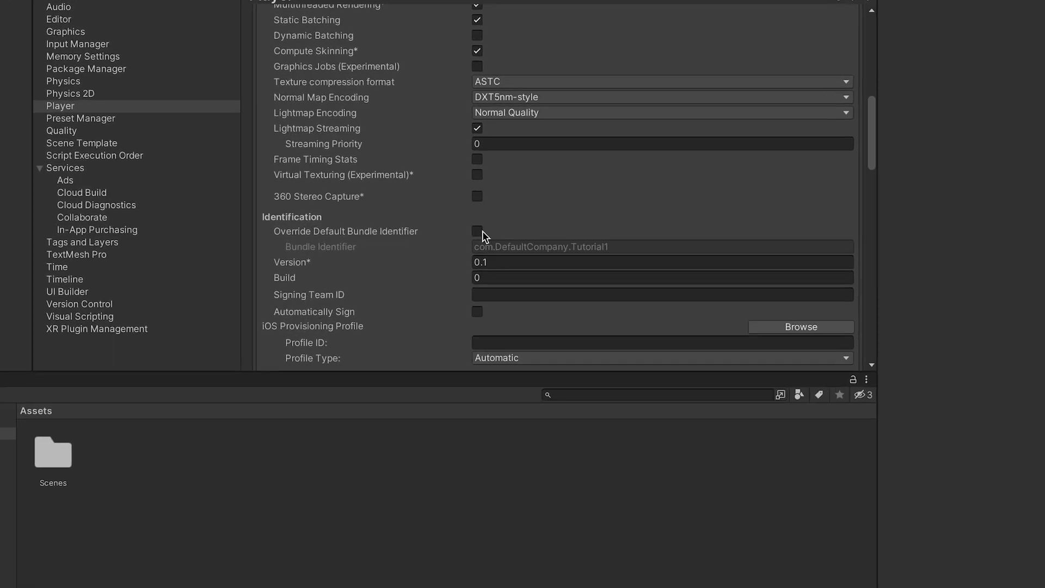
{"action": "left_click", "coordinate": [487, 276]}
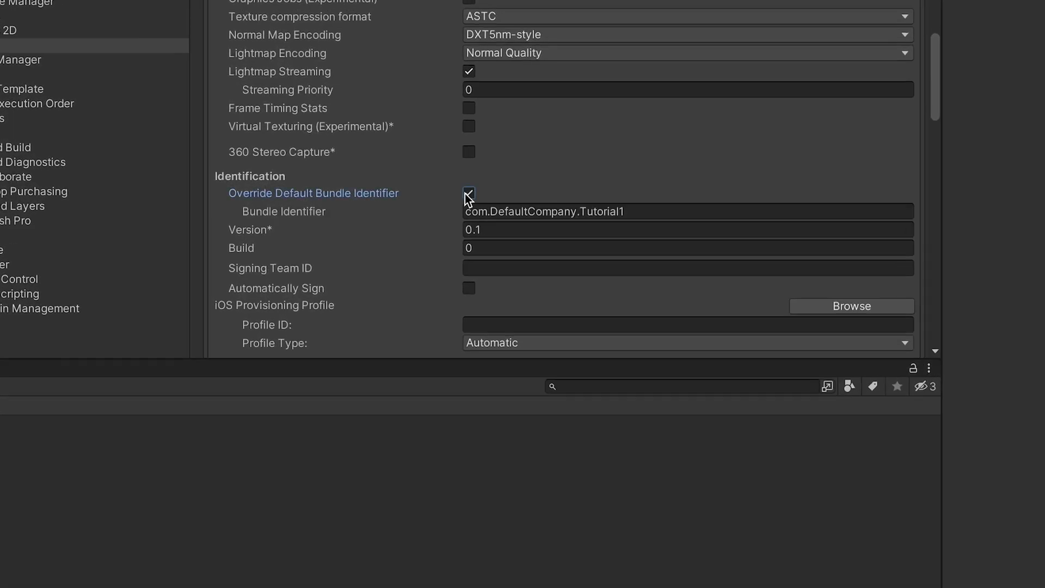
{"action": "left_click_drag", "start_coordinate": [649, 215], "coordinate": [452, 212]}
{"action": "type", "text": "com.youtubetutorials.tutorial1"}
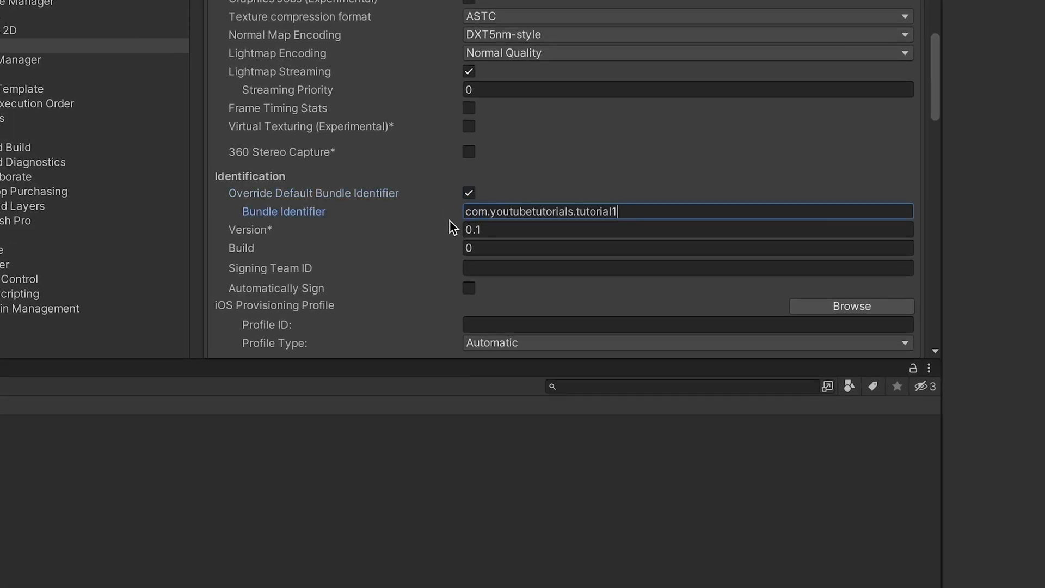
- Enable automatic signing in the iOS Player identification settings and paste the signing team ID
{"action": "left_click", "coordinate": [468, 289]}
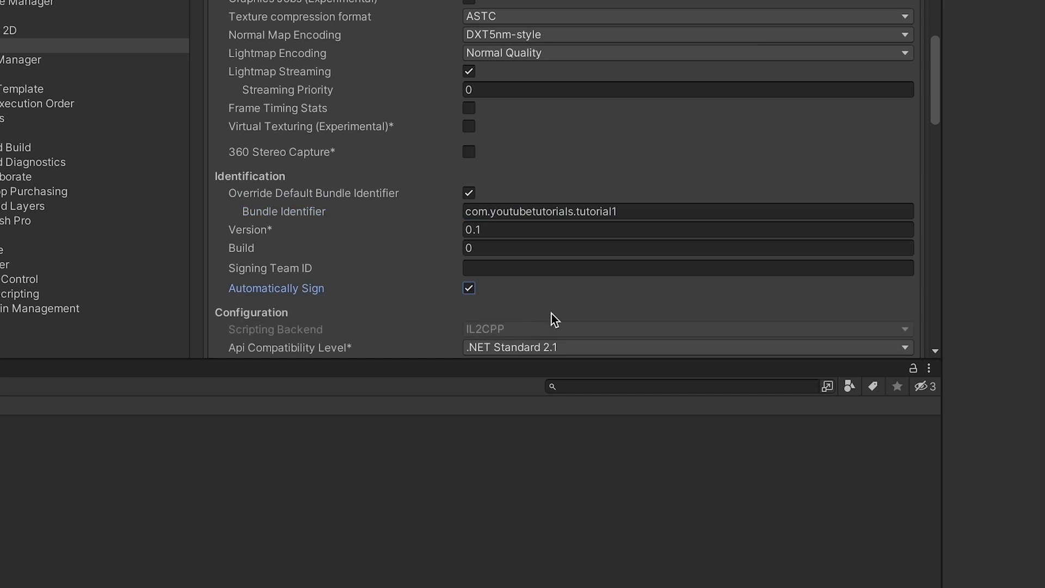
{"action": "left_click", "coordinate": [490, 274]}
{"action": "key", "text": "ctrl+v"}
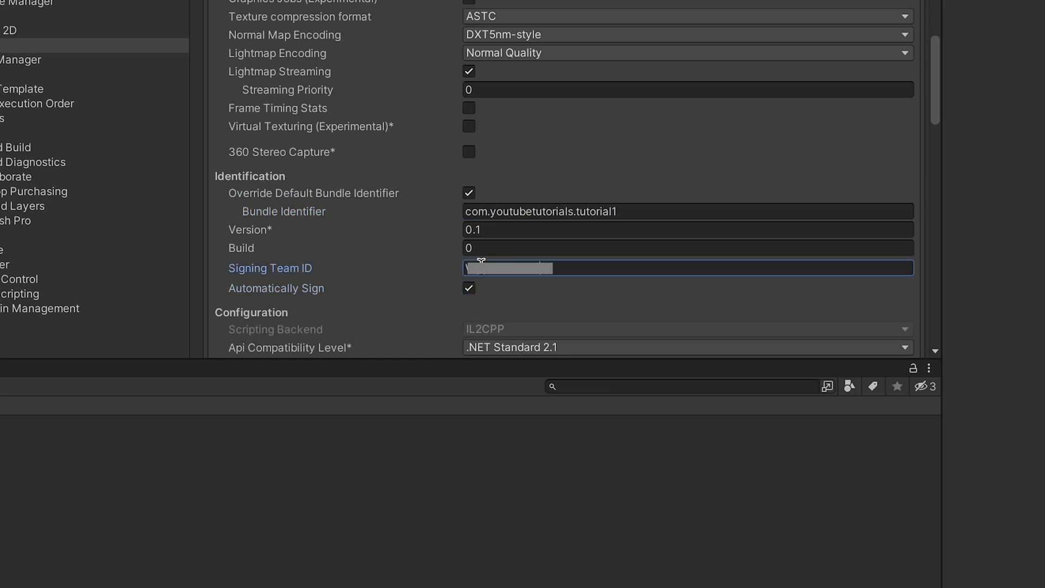
{"action": "key", "text": "Return"}
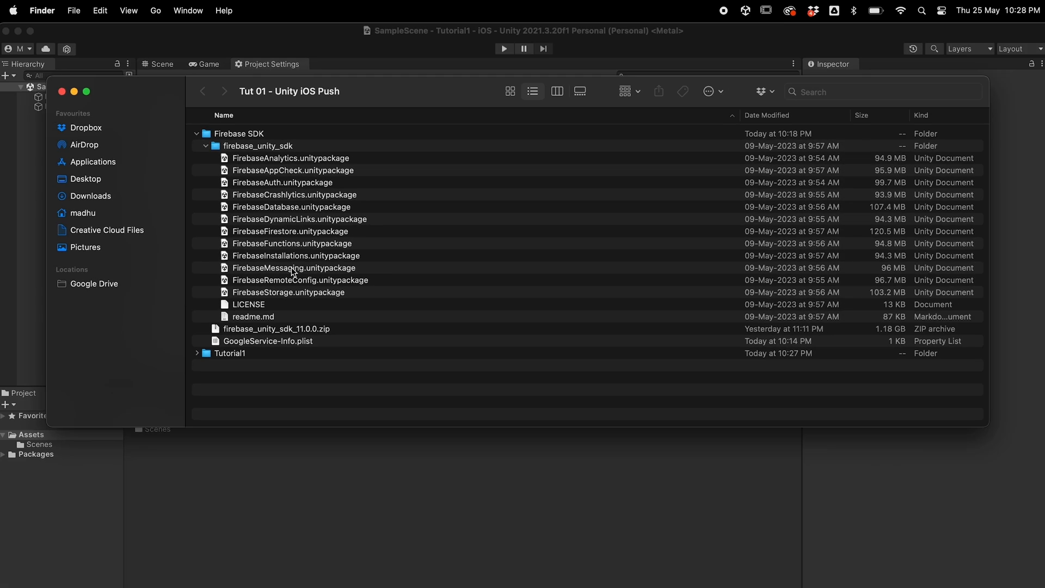
- Import all of FirebaseMessaging.unitypackage into the project, and add GoogleService-Info.plist from Finder to the Assets folder
{"action": "left_click_drag", "start_coordinate": [292, 269], "coordinate": [482, 522]}
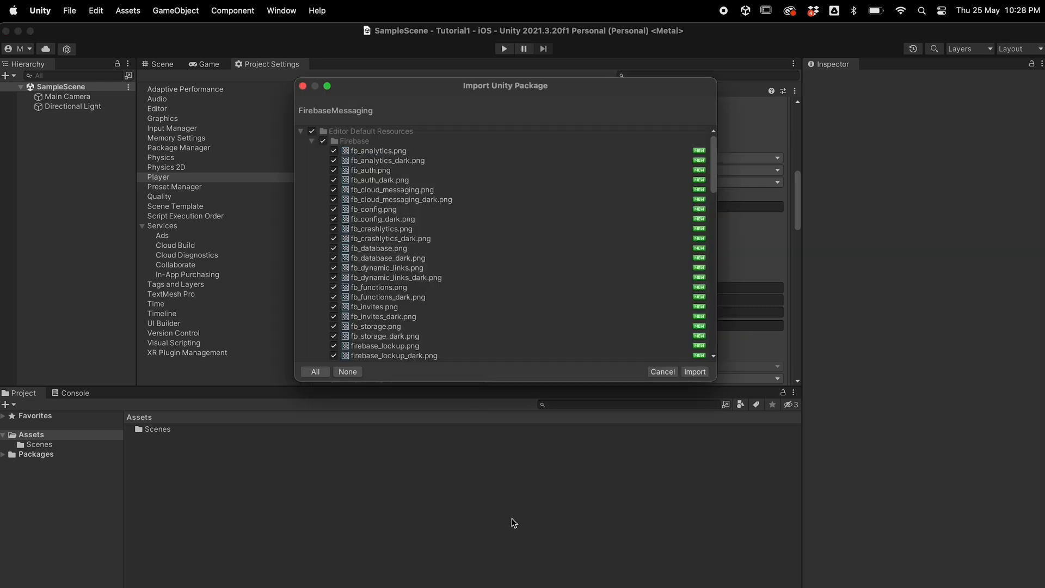
{"action": "left_click", "coordinate": [694, 372]}
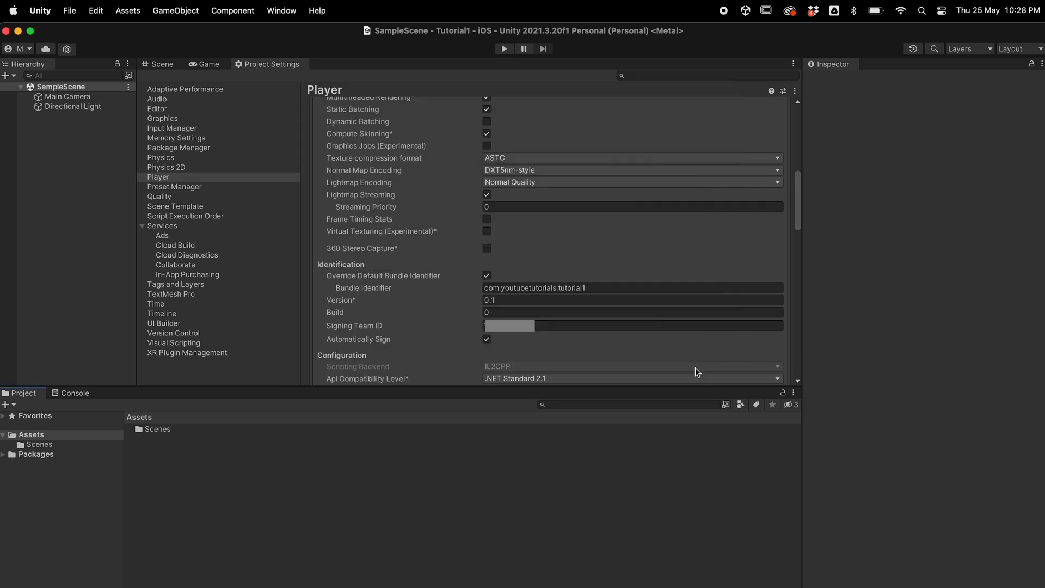
{"action": "key", "text": "super+Tab"}
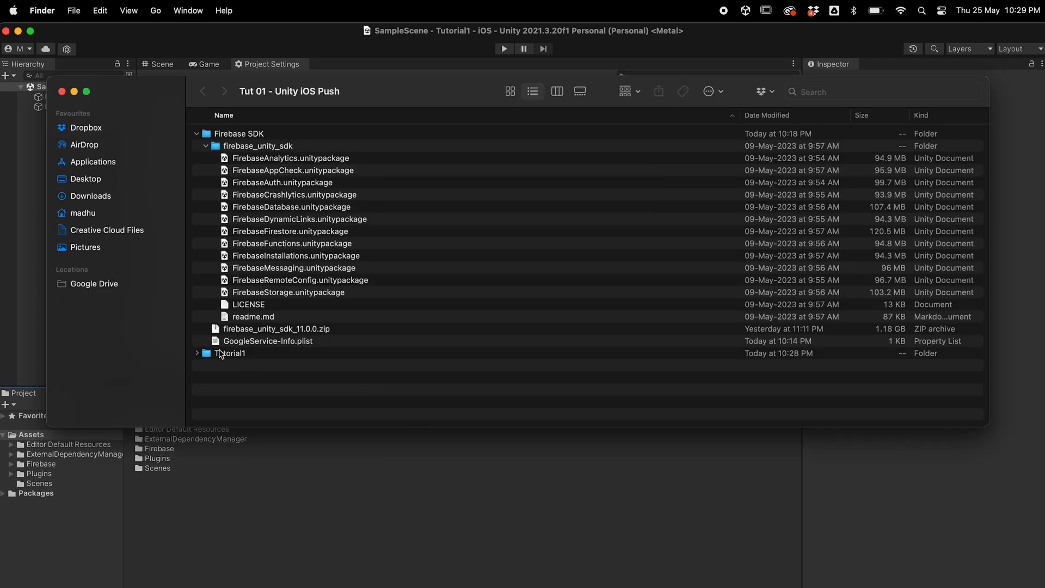
{"action": "left_click_drag", "start_coordinate": [218, 341], "coordinate": [38, 434]}
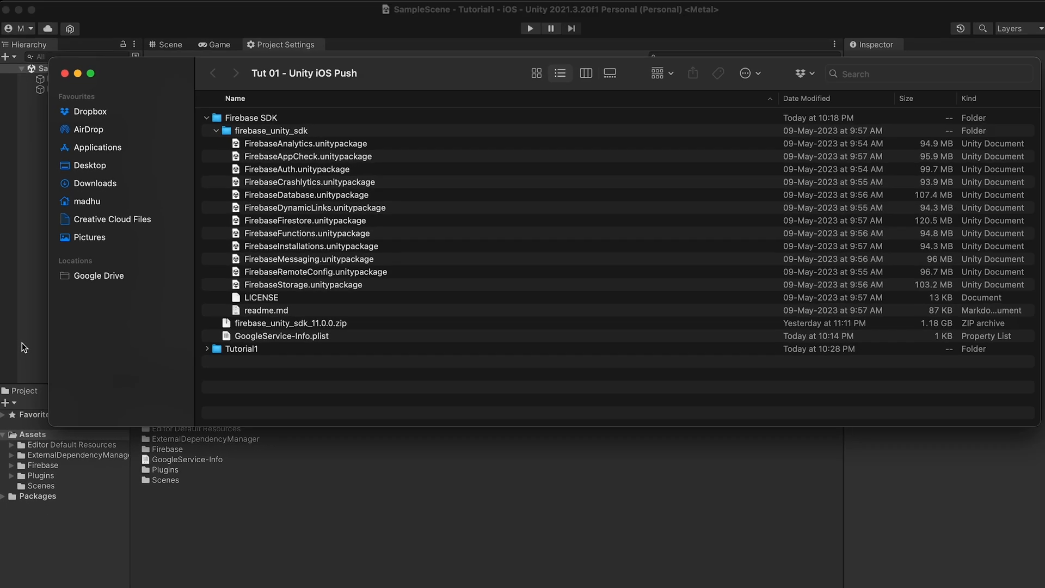
{"action": "left_click", "coordinate": [178, 428]}
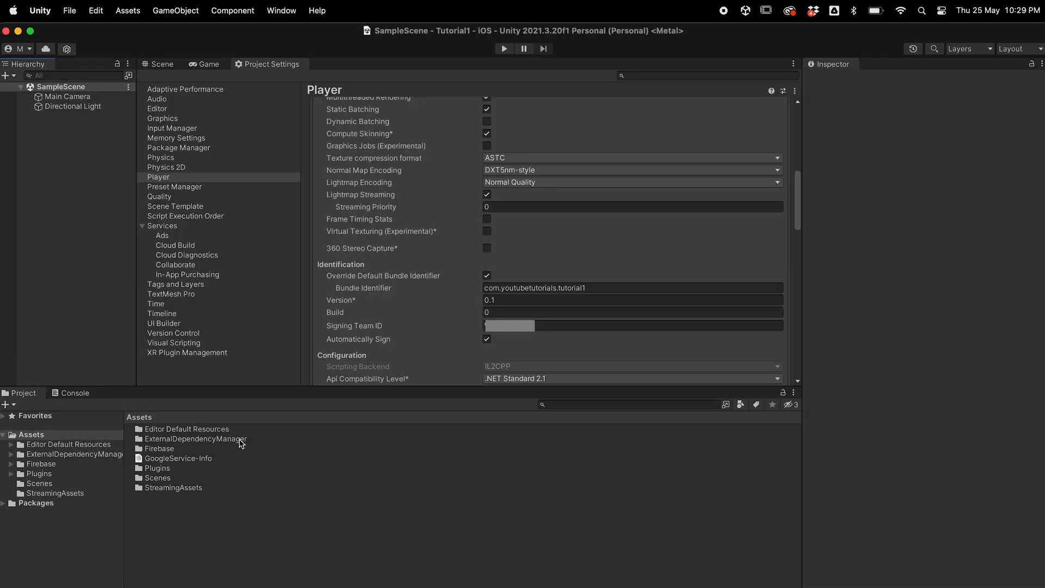
- Create a folder named "Scripts" in the project's Assets folder
{"action": "right_click", "coordinate": [205, 519]}
{"action": "mouse_move", "coordinate": [244, 274]}
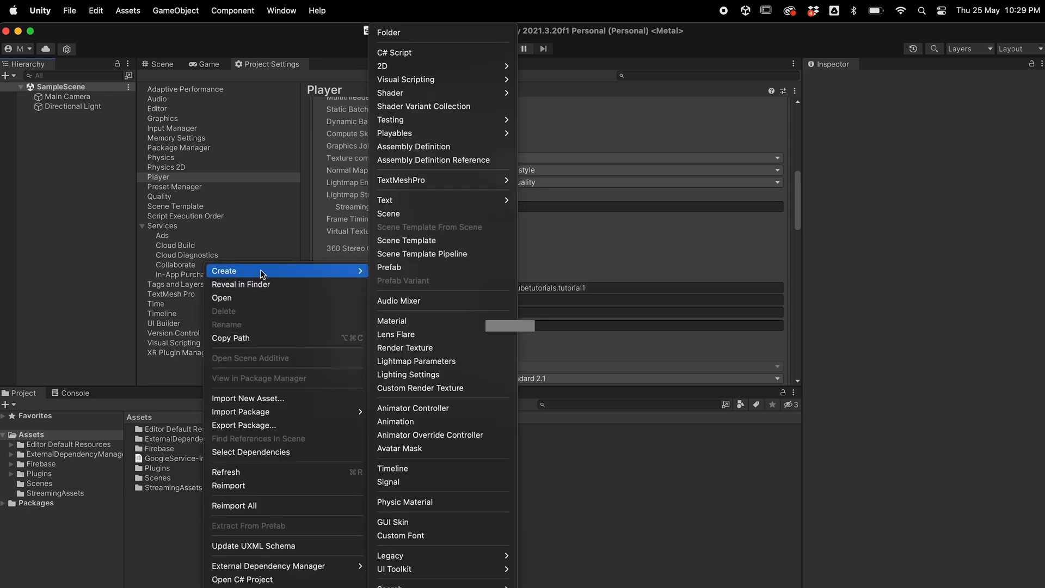
{"action": "left_click", "coordinate": [397, 32]}
{"action": "type", "text": "Scripts"}
{"action": "key", "text": "Return"}
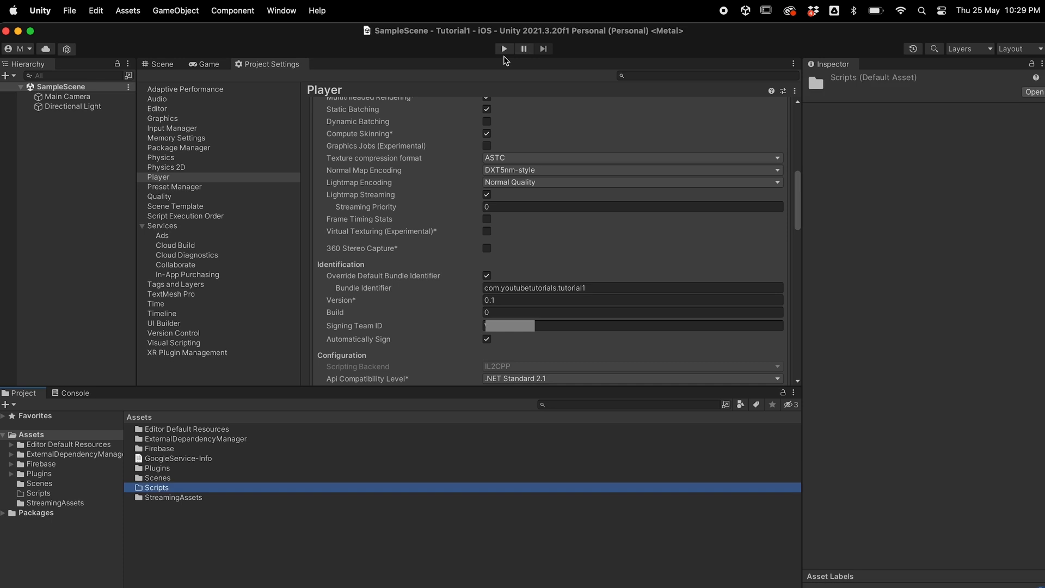
- Create a C# script named "PushNotificationsManager" inside the Scripts folder
{"action": "double_click", "coordinate": [163, 488]}
{"action": "right_click", "coordinate": [189, 476]}
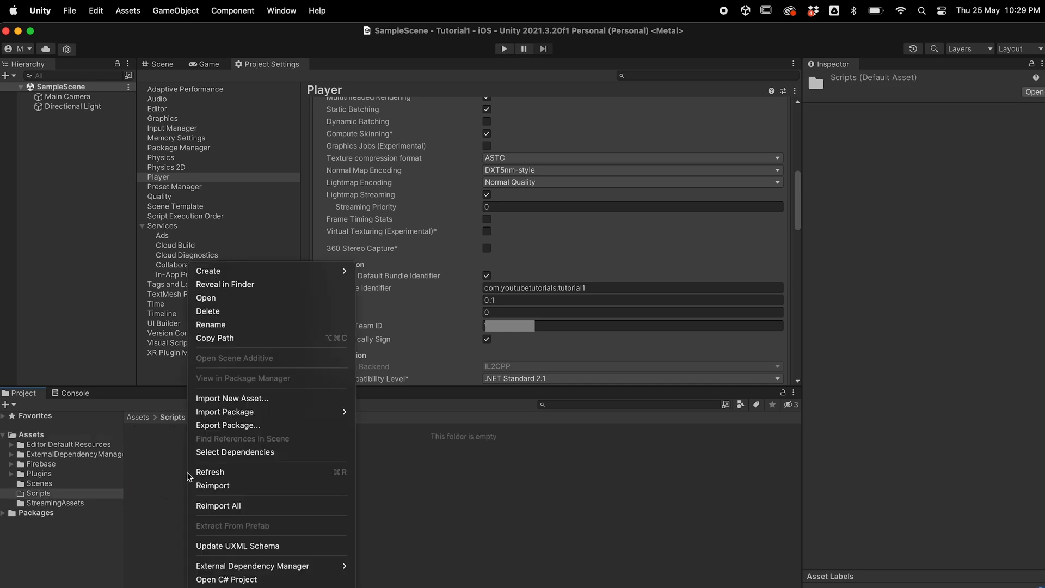
{"action": "mouse_move", "coordinate": [235, 275]}
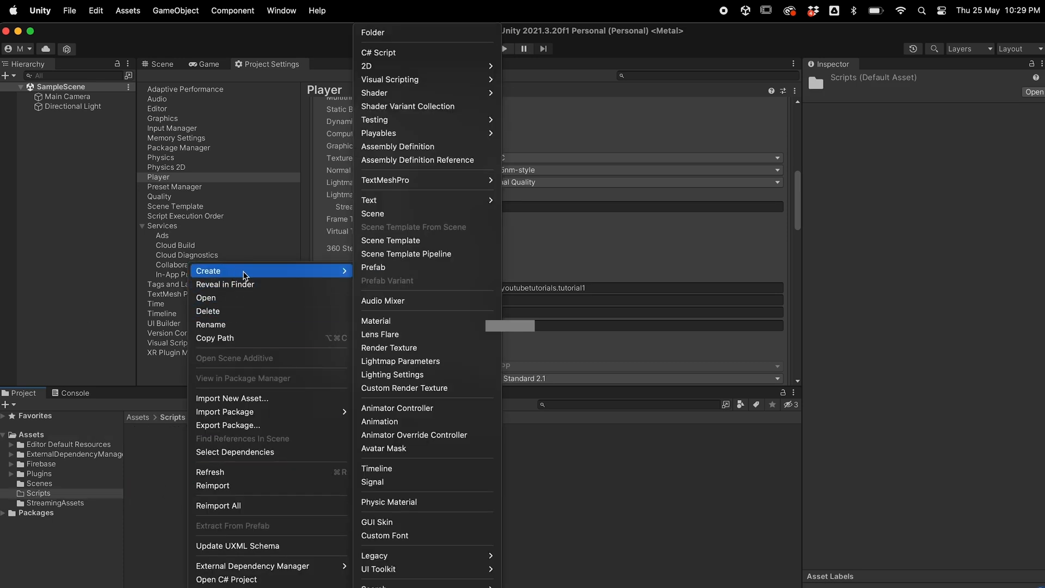
{"action": "left_click", "coordinate": [400, 54]}
{"action": "type", "text": "Pu"}
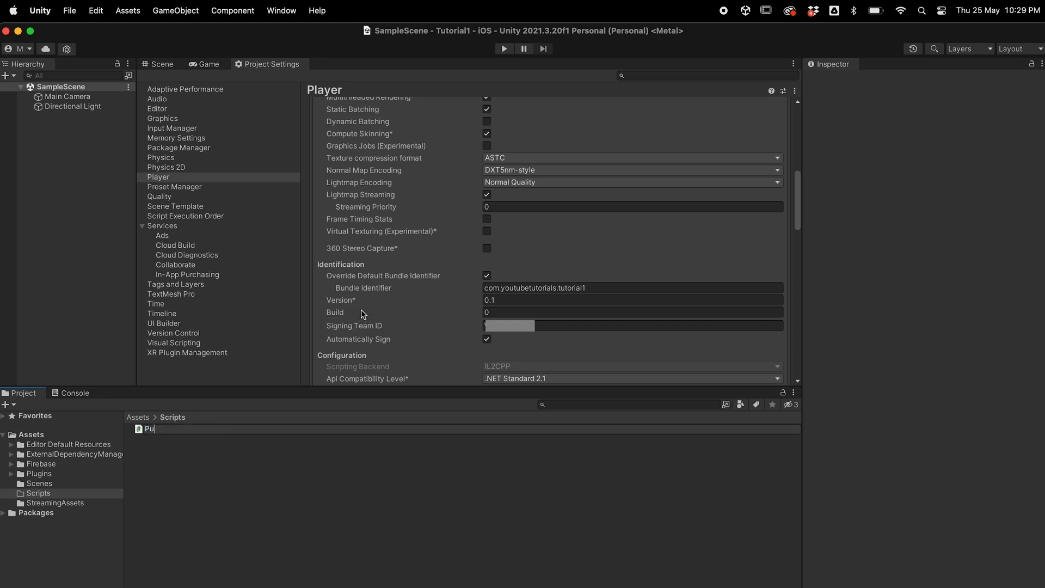
{"action": "type", "text": "shNotificationsManager"}
{"action": "key", "text": "Return"}
- Create an empty game object in SampleScene and name it "Scripts"
{"action": "right_click", "coordinate": [27, 146]}
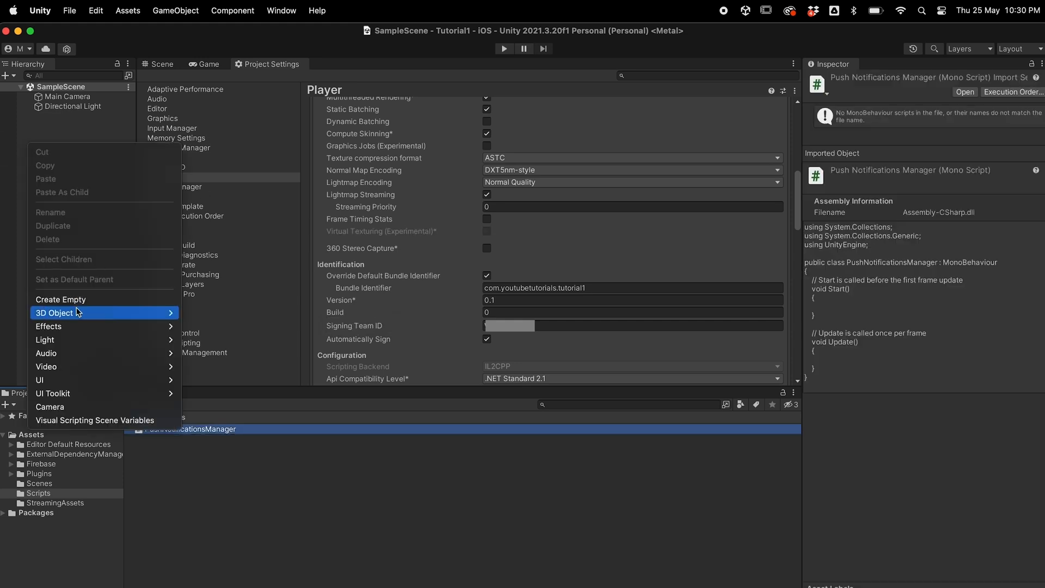
{"action": "left_click", "coordinate": [60, 299]}
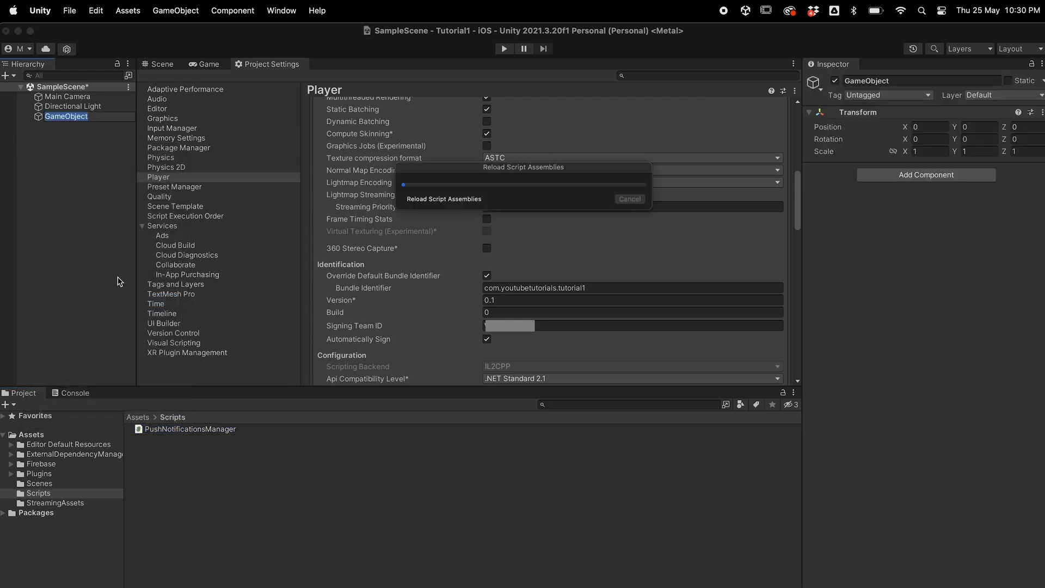
{"action": "key", "text": "Return"}
{"action": "type", "text": "Scripts"}
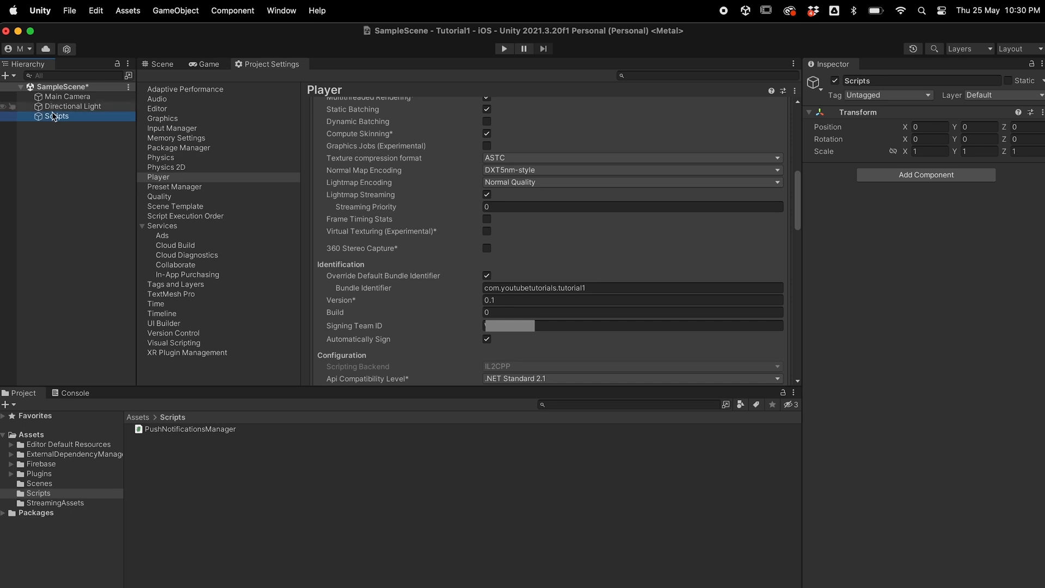
- Add an empty child object named "PushNotificationsMgr" under the Scripts game object
{"action": "right_click", "coordinate": [51, 116]}
{"action": "left_click", "coordinate": [107, 270]}
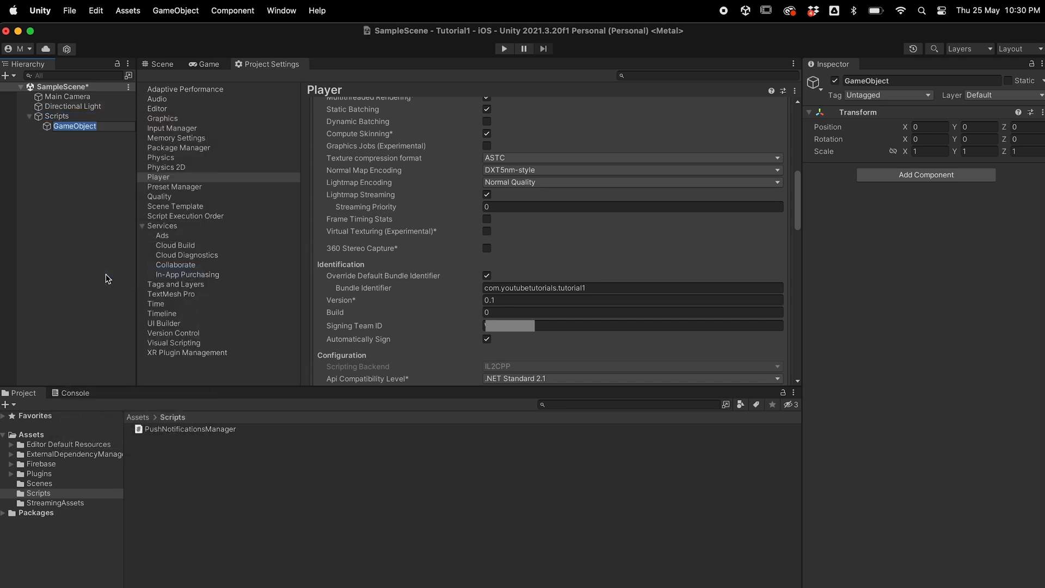
{"action": "type", "text": "PushNotificationsMgr"}
{"action": "key", "text": "Return"}
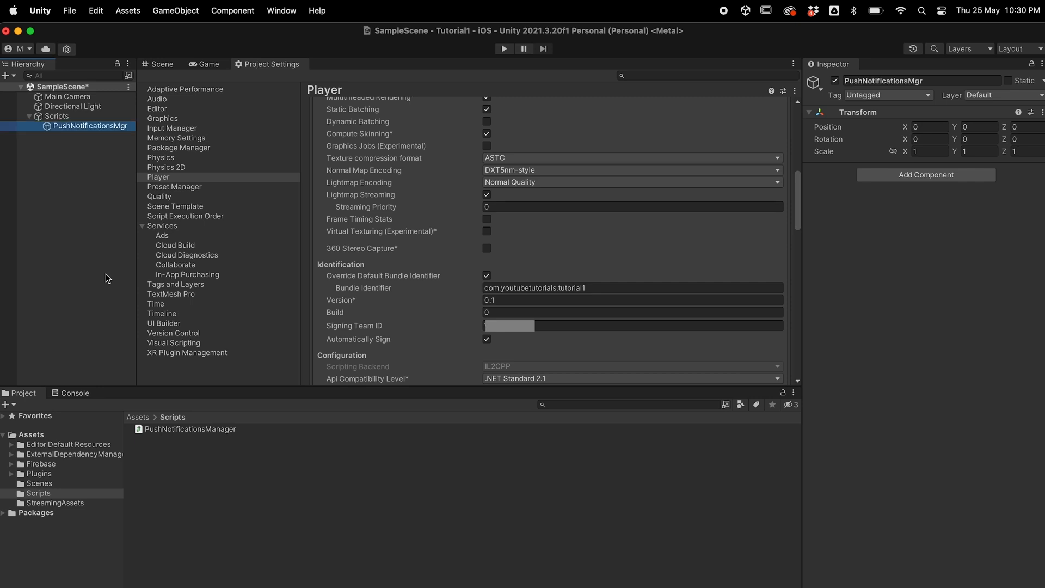
- Attach the PushNotificationsManager script to the PushNotificationsMgr object and open the script in JetBrains Rider
{"action": "left_click_drag", "start_coordinate": [191, 429], "coordinate": [853, 262]}
{"action": "left_click", "coordinate": [215, 430]}
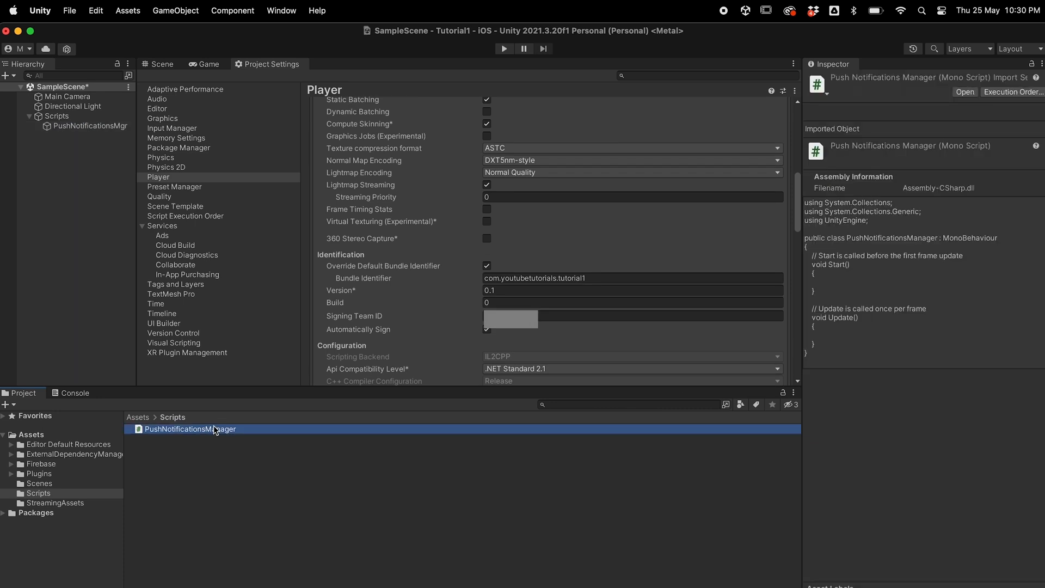
{"action": "double_click", "coordinate": [215, 429]}
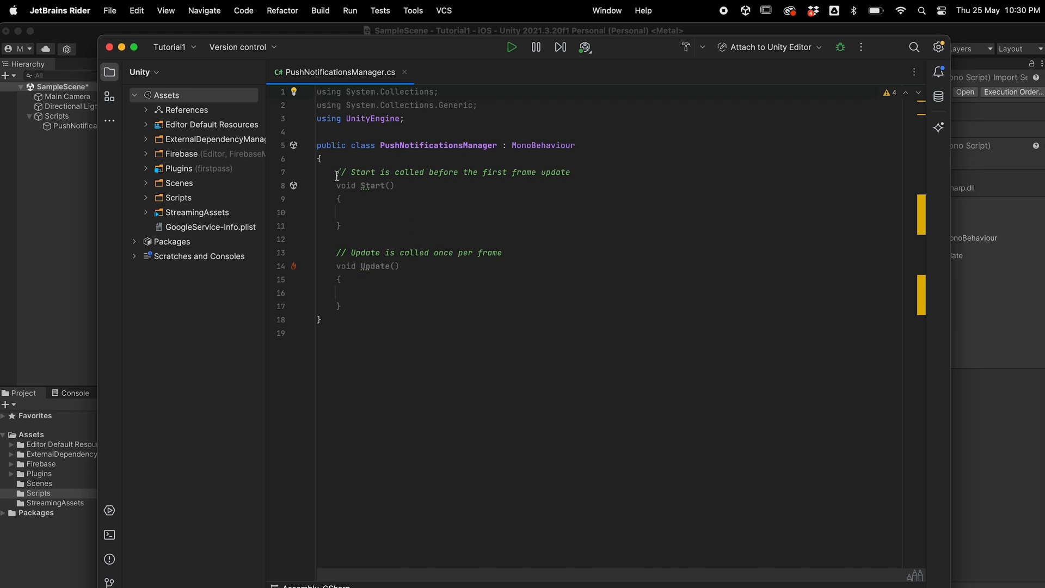
- Delete the default Start and Update methods and their comments from the PushNotificationsManager class
{"action": "left_click", "coordinate": [337, 176]}
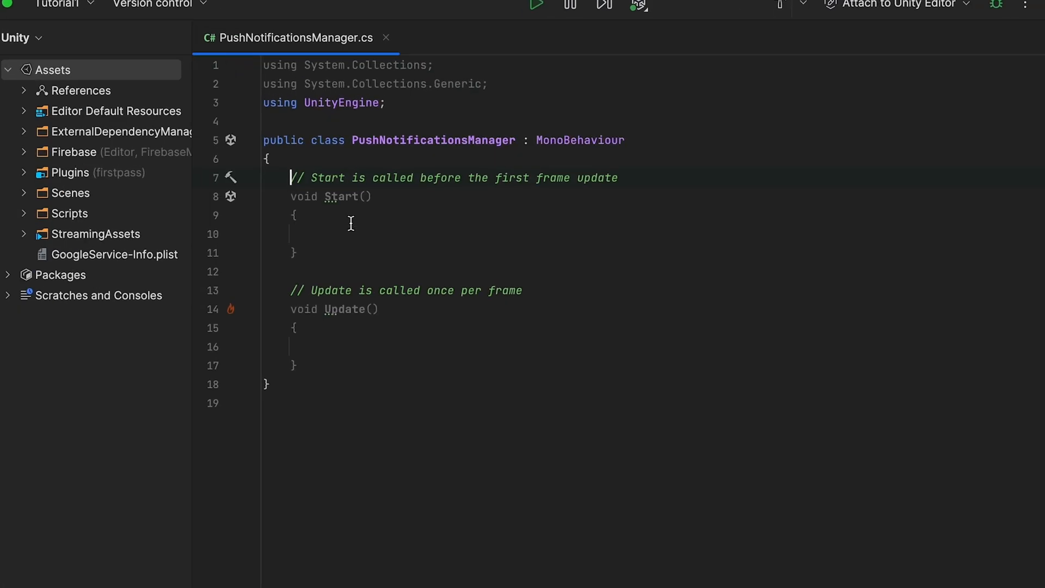
{"action": "key", "text": "Home"}
{"action": "key", "text": "shift+Down"}
{"action": "key", "text": "shift+Down"}
{"action": "key", "text": "shift+Down"}
{"action": "key", "text": "shift+Down"}
{"action": "key", "text": "shift+Down"}
{"action": "key", "text": "shift+Down"}
{"action": "key", "text": "shift+Down"}
{"action": "key", "text": "shift+Down"}
{"action": "key", "text": "shift+Down"}
{"action": "key", "text": "shift+Down"}
{"action": "key", "text": "shift+Down"}
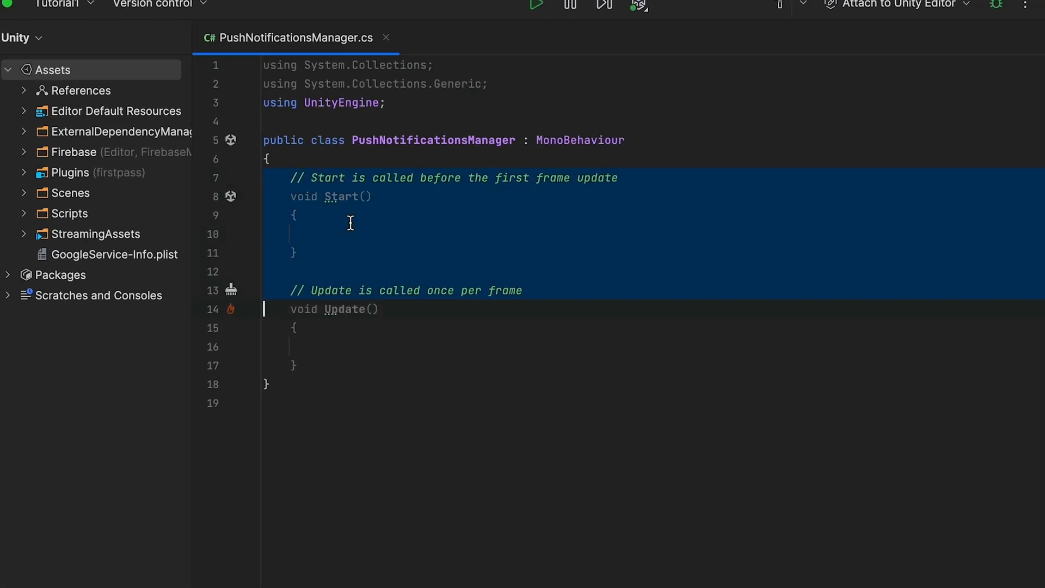
{"action": "key", "text": "BackSpace"}
- Remove the System.Collections and System.Collections.Generic using directives from the script
{"action": "key", "text": "Up"}
{"action": "key", "text": "Up"}
{"action": "key", "text": "Up"}
{"action": "key", "text": "Up"}
{"action": "key", "text": "Up"}
{"action": "key", "text": "Up"}
{"action": "key", "text": "shift+Down"}
{"action": "key", "text": "shift+Down"}
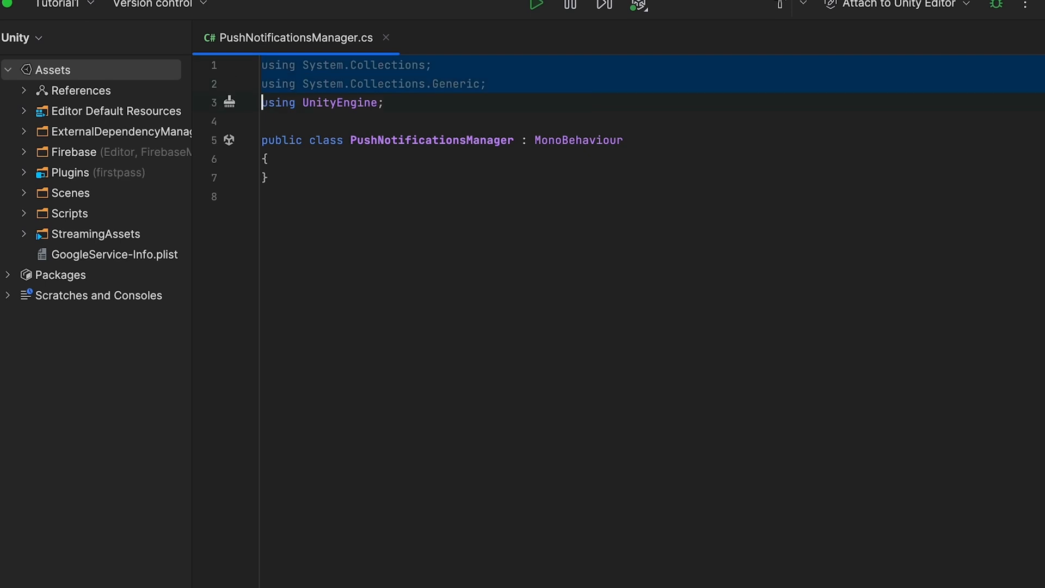
{"action": "key", "text": "BackSpace"}
- Add a Start method that runs CheckAndFixDependenciesAsync and subscribes TokenReceived and MessageReceived handlers, which log e.Token and e.Message
{"action": "key", "text": "Down"}
{"action": "key", "text": "Down"}
{"action": "key", "text": "Down"}
{"action": "key", "text": "End"}
{"action": "key", "text": "Return"}
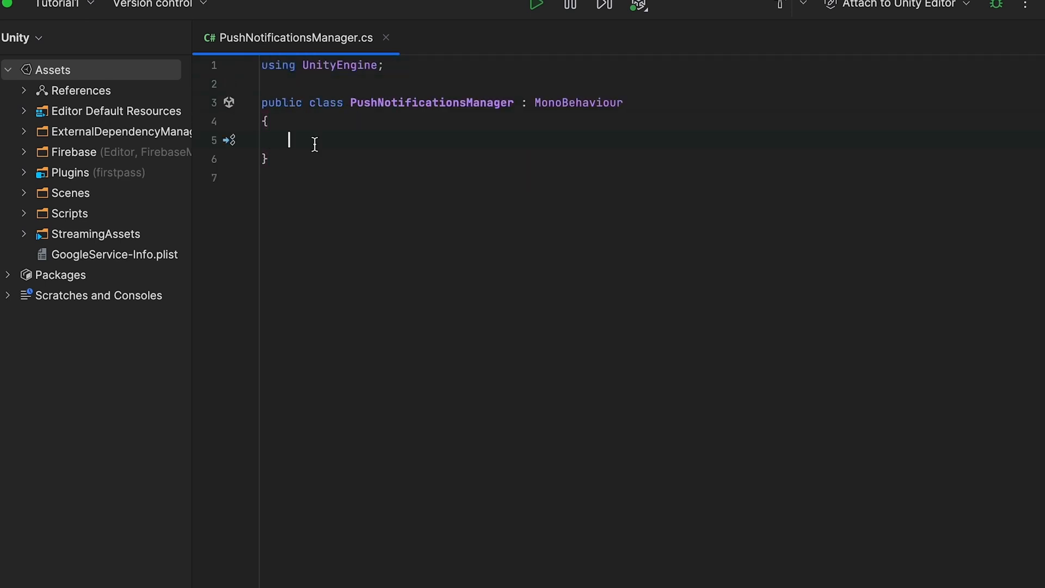
{"action": "type", "text": "void Start() {     Firebase.FirebaseApp.CheckAndFixDependenciesAsync().ContinueWith(task =>     {         FirebaseMessaging.TokenReceived += TokenReceived;         FirebaseMessaging.MessageReceived += MessageReceived;     }); }  private void TokenReceived(object sender, TokenReceivedEventArgs e) {     Debug.Log(\"TokenReceived : \" + e.Token); }  private void MessageReceived(object sender, MessageReceivedEventArgs e) {     Debug.Log(\"MessageReceived : \" + e.Message); }"}
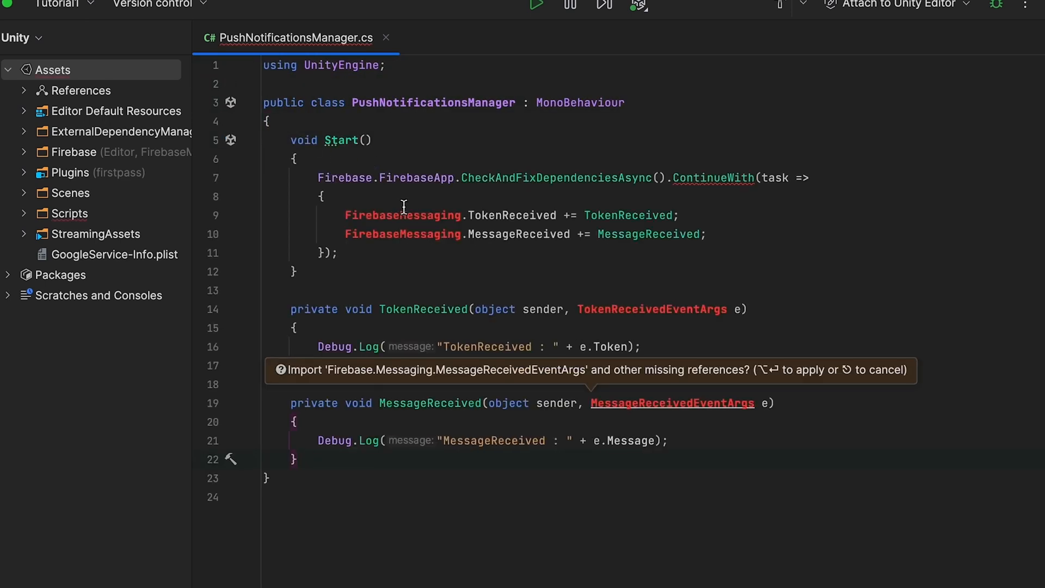
- Resolve the unrecognized FirebaseMessaging references by importing Firebase.Messaging into the script
{"action": "left_click", "coordinate": [400, 215]}
{"action": "key", "text": "alt+Return"}
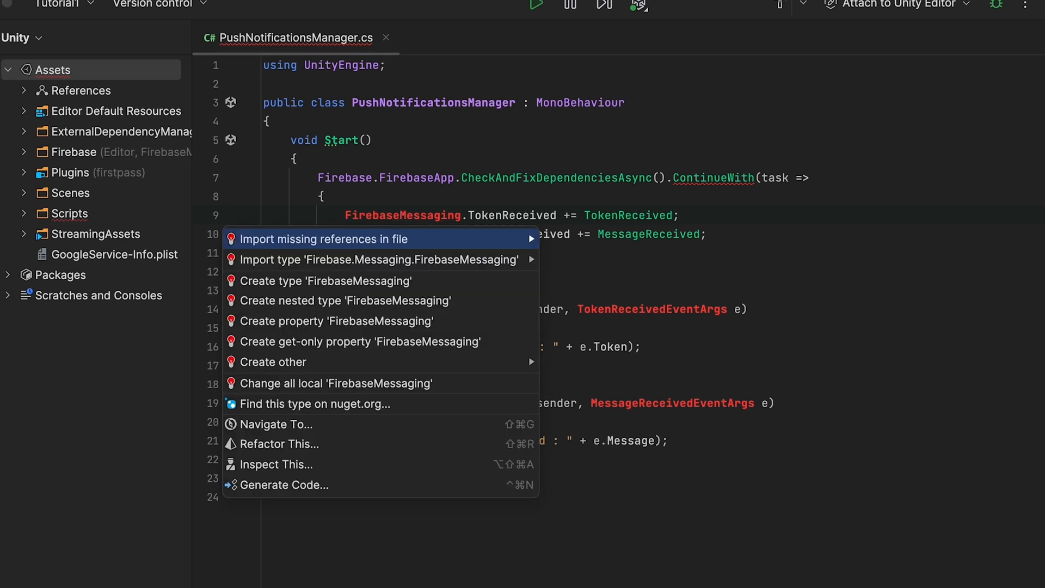
{"action": "key", "text": "Down"}
{"action": "key", "text": "Return"}
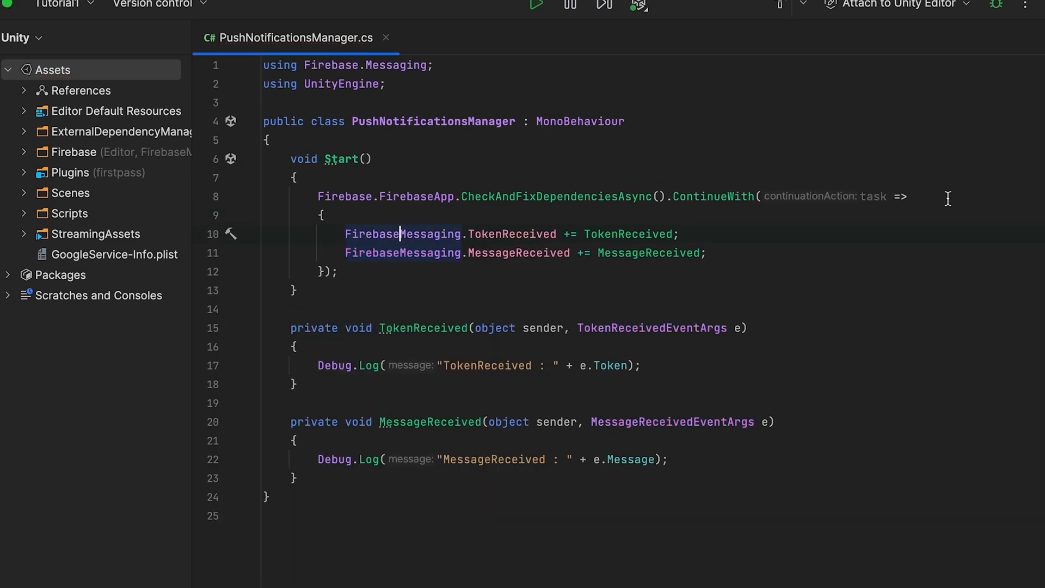
{"action": "left_click", "coordinate": [541, 197]}
{"action": "double_click", "coordinate": [522, 197]}
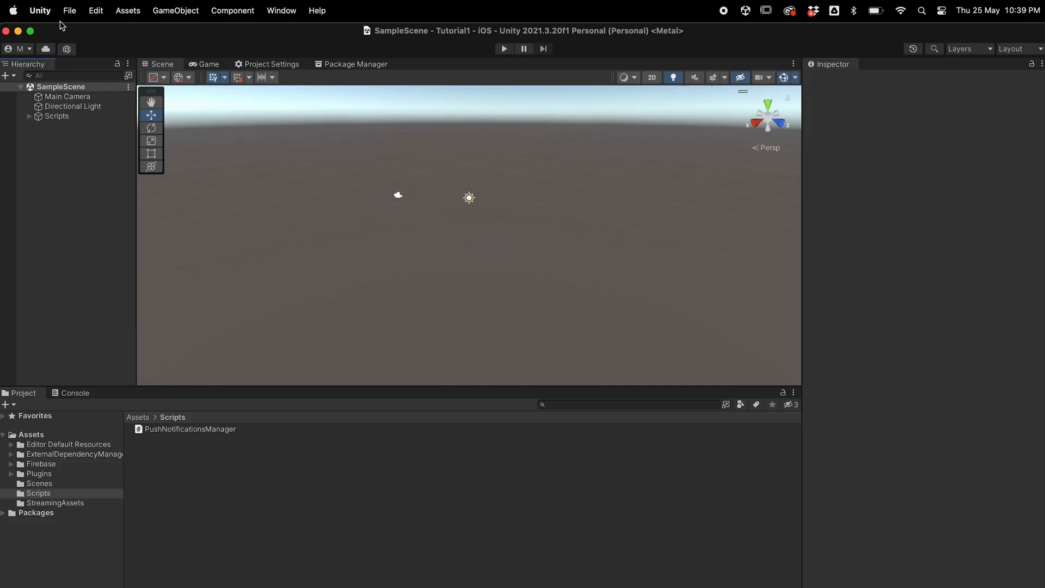
- Switch to Unity and build and run the iOS project into a new folder named "Tutorial1" inside Builds
{"action": "left_click", "coordinate": [66, 10]}
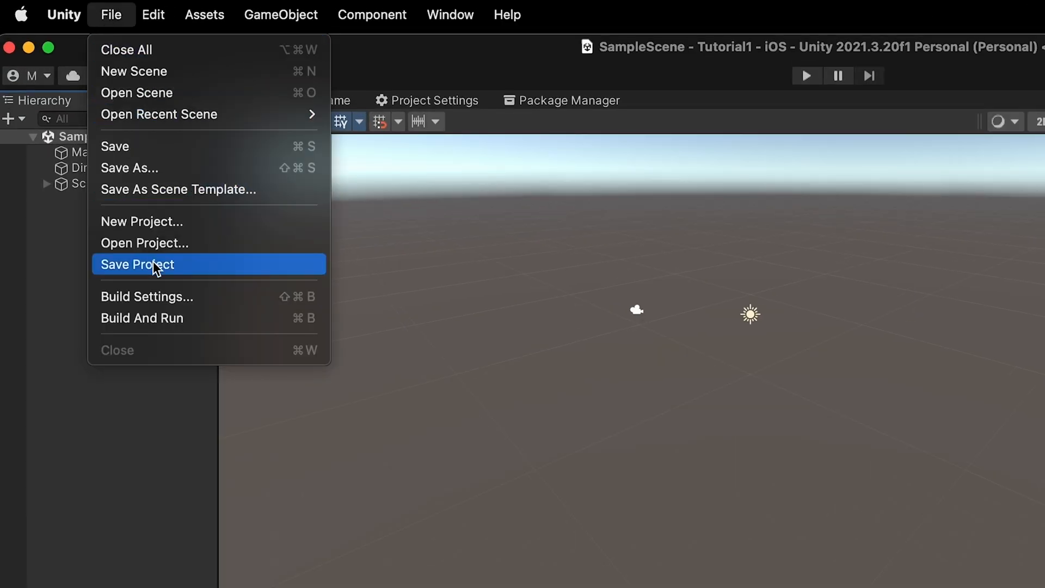
{"action": "left_click", "coordinate": [154, 295]}
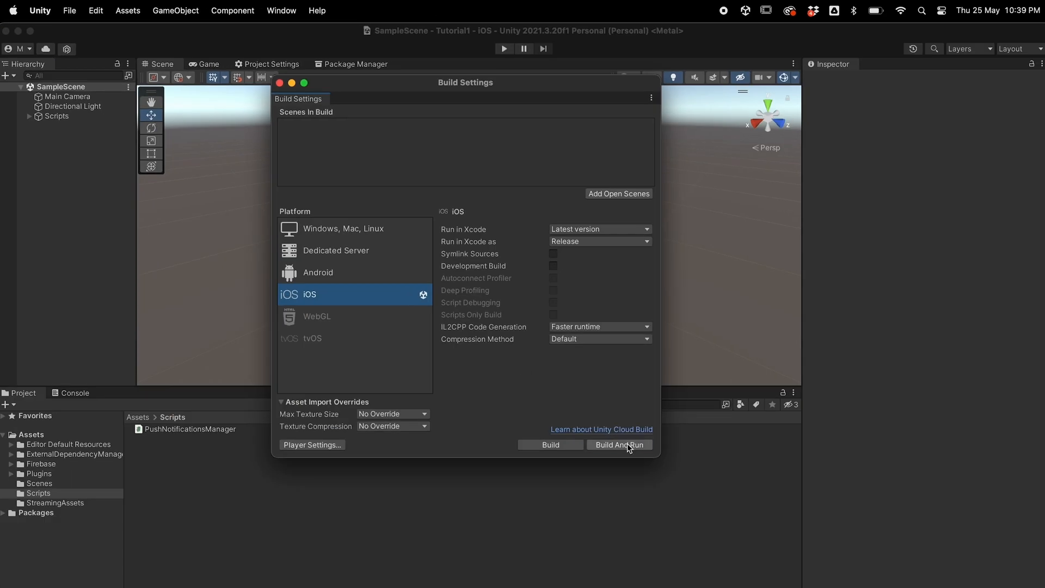
{"action": "left_click", "coordinate": [627, 444]}
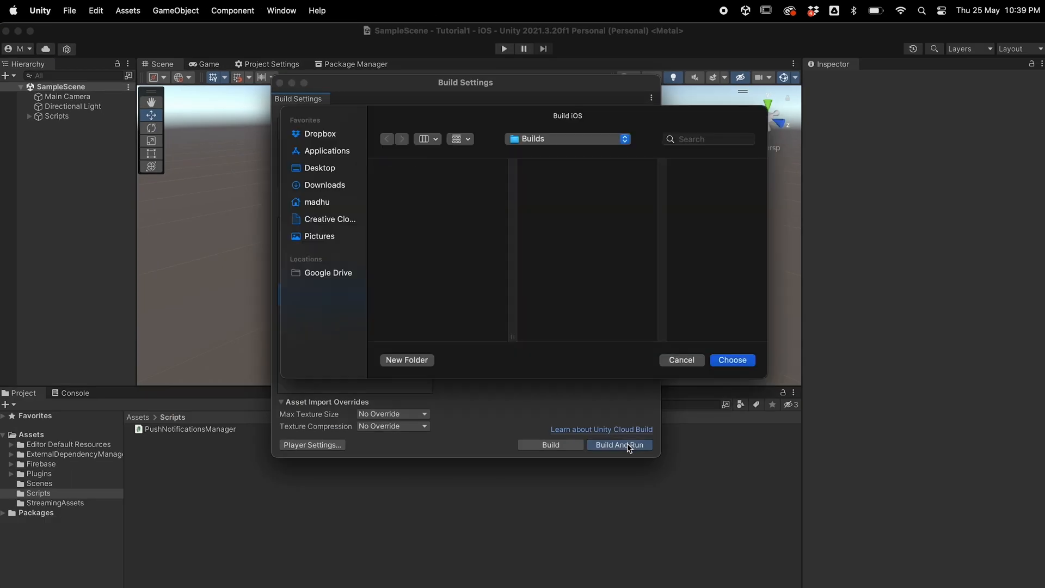
{"action": "left_click", "coordinate": [407, 360]}
{"action": "type", "text": "Tutorials"}
{"action": "key", "text": "Return"}
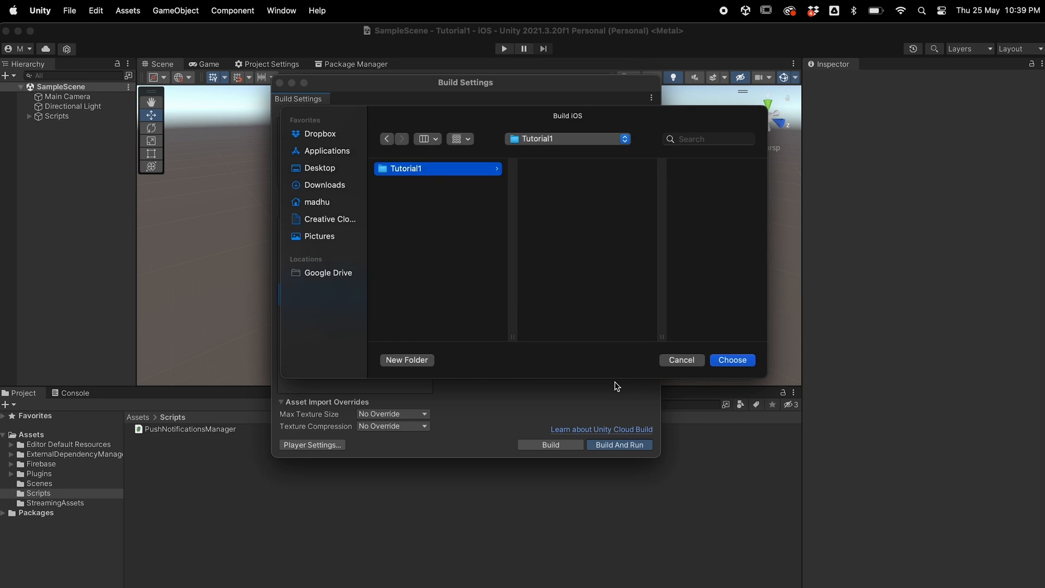
{"action": "left_click", "coordinate": [734, 359]}
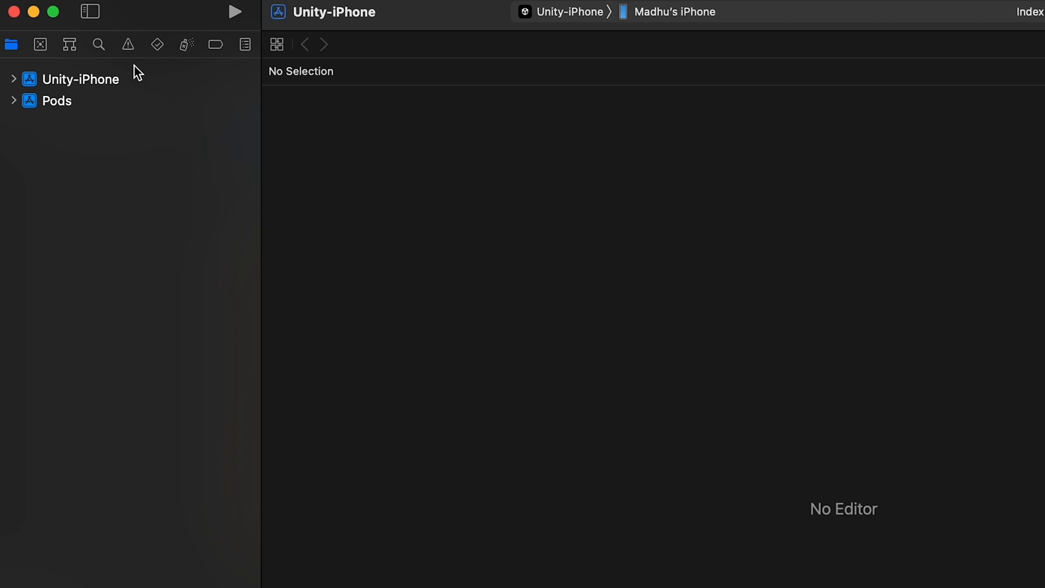
- In Xcode, filter the Unity-iPhone project's build settings for BITCODE, set Enable Bitcode to No, and clear the filter
{"action": "left_click", "coordinate": [125, 77]}
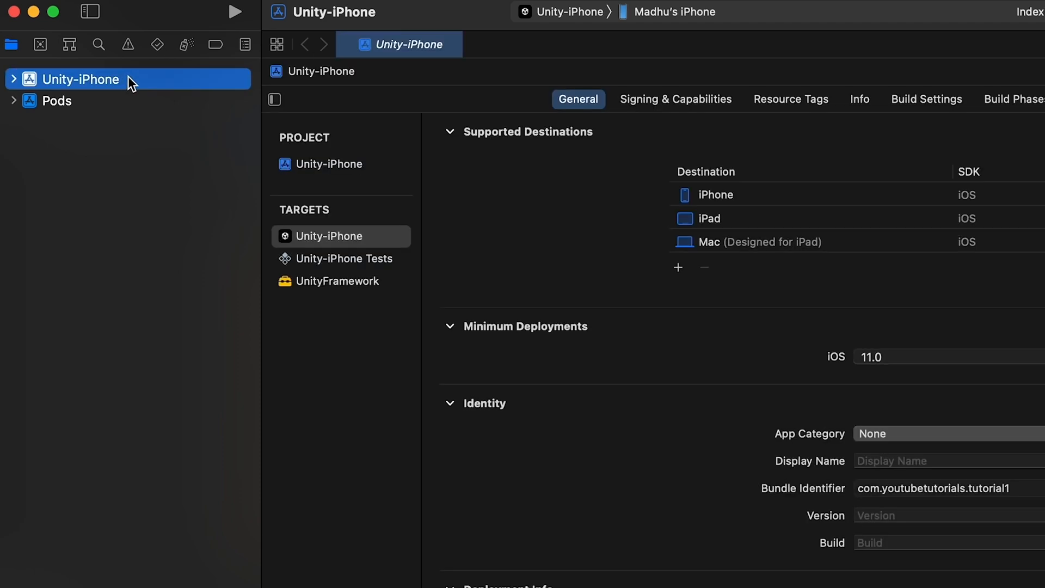
{"action": "left_click", "coordinate": [287, 164]}
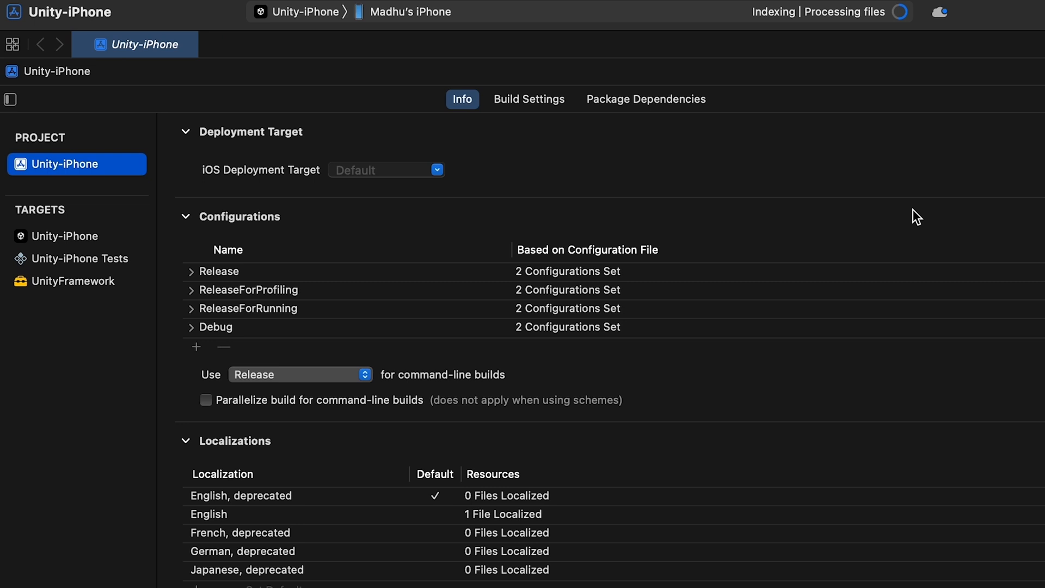
{"action": "left_click", "coordinate": [545, 102]}
{"action": "left_click", "coordinate": [998, 129]}
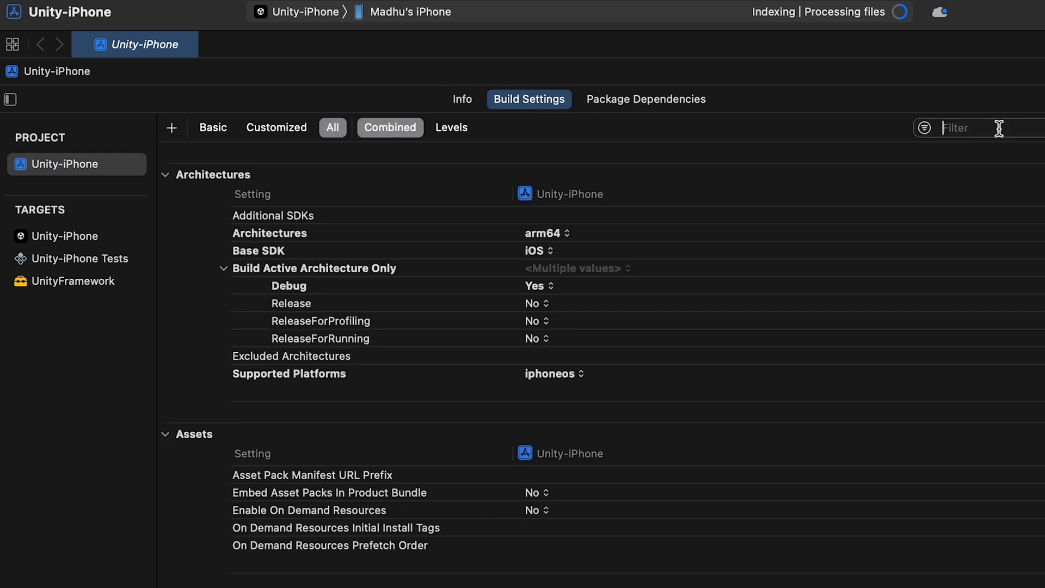
{"action": "type", "text": "BITCODE"}
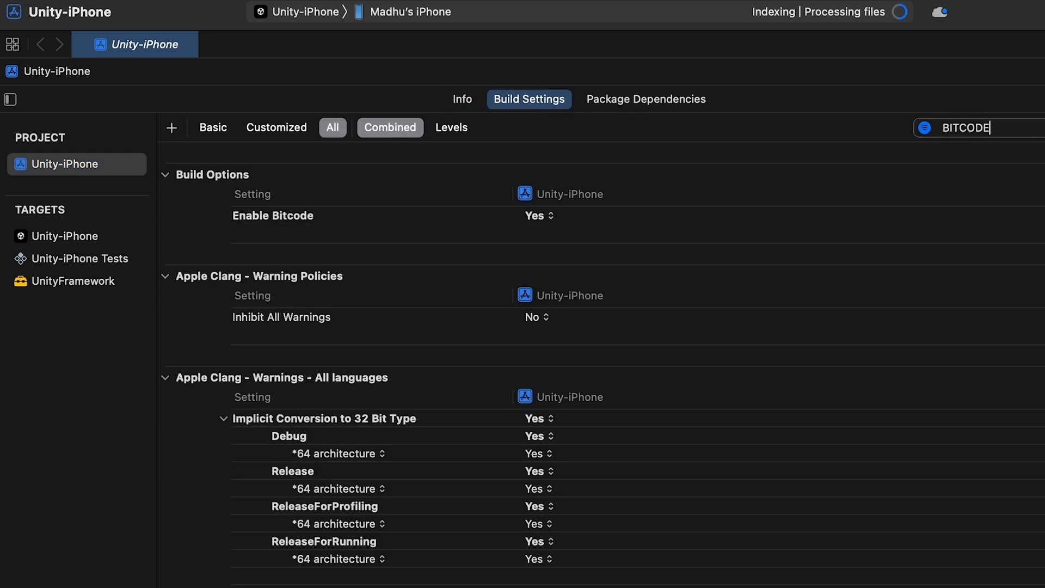
{"action": "left_click", "coordinate": [530, 217]}
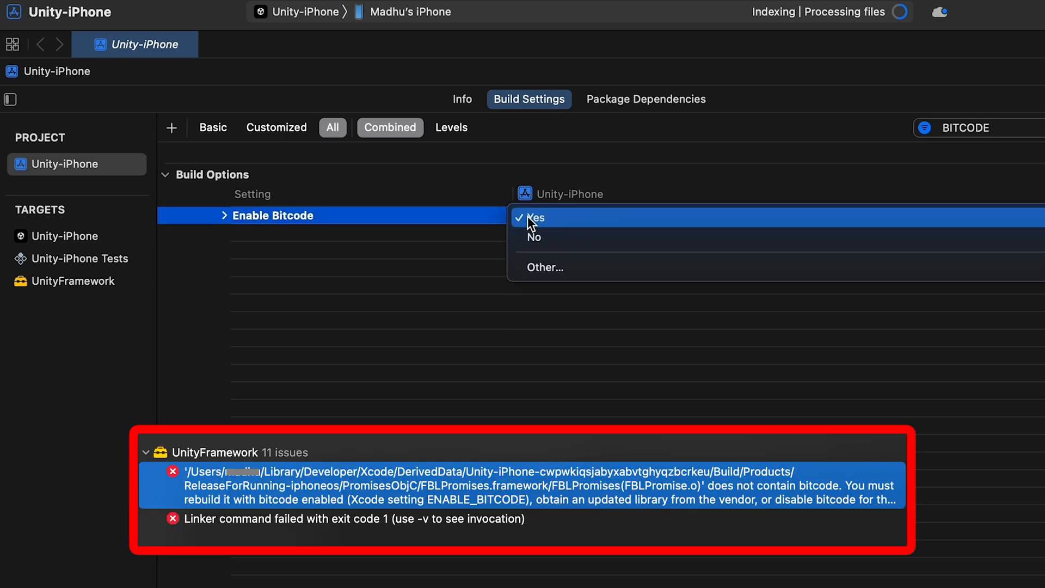
{"action": "left_click", "coordinate": [537, 238]}
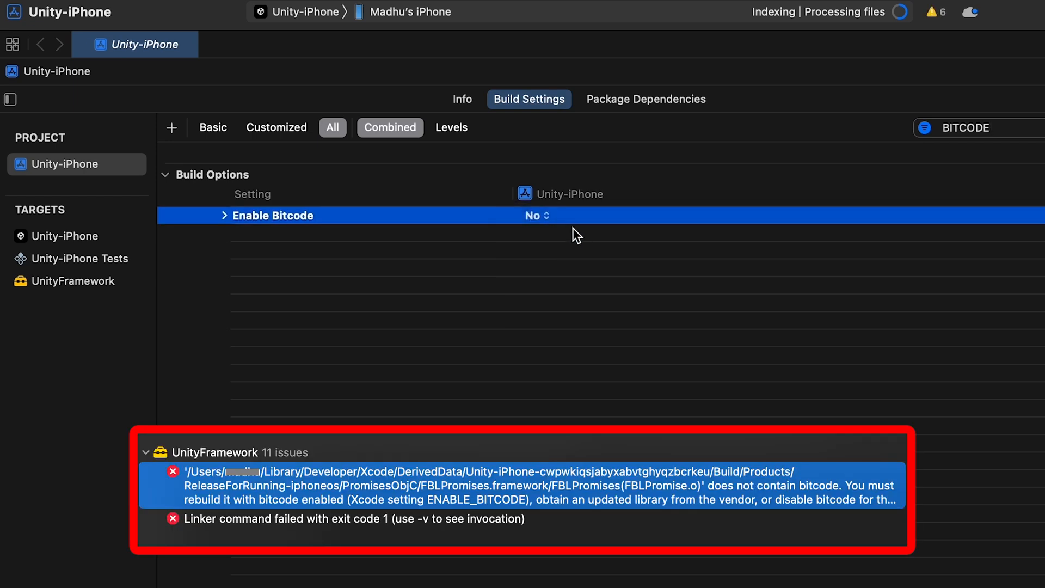
{"action": "left_click", "coordinate": [1029, 128]}
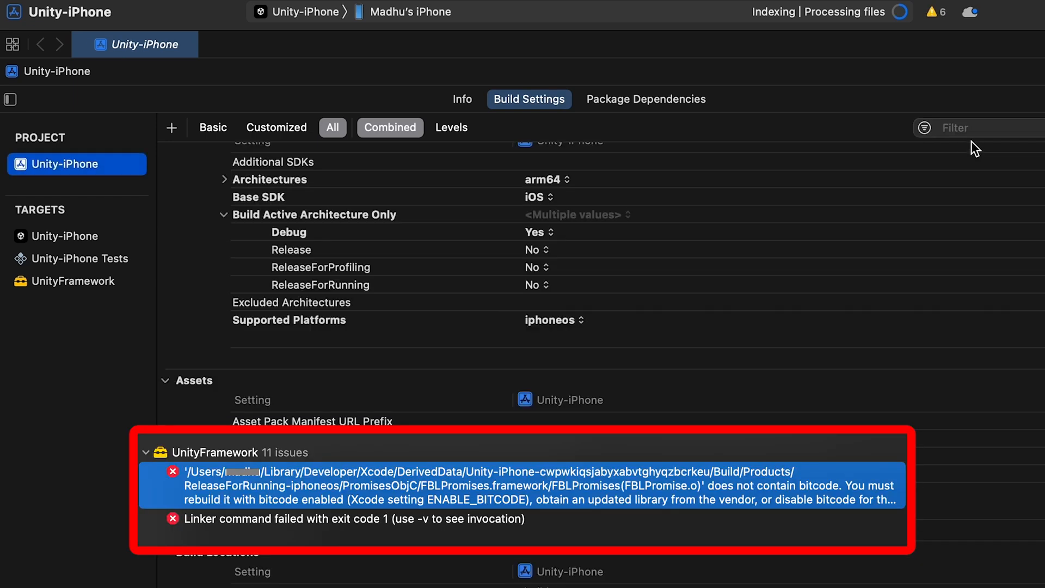
- Add the Push Notifications capability to the Unity-iPhone target
{"action": "left_click", "coordinate": [54, 237]}
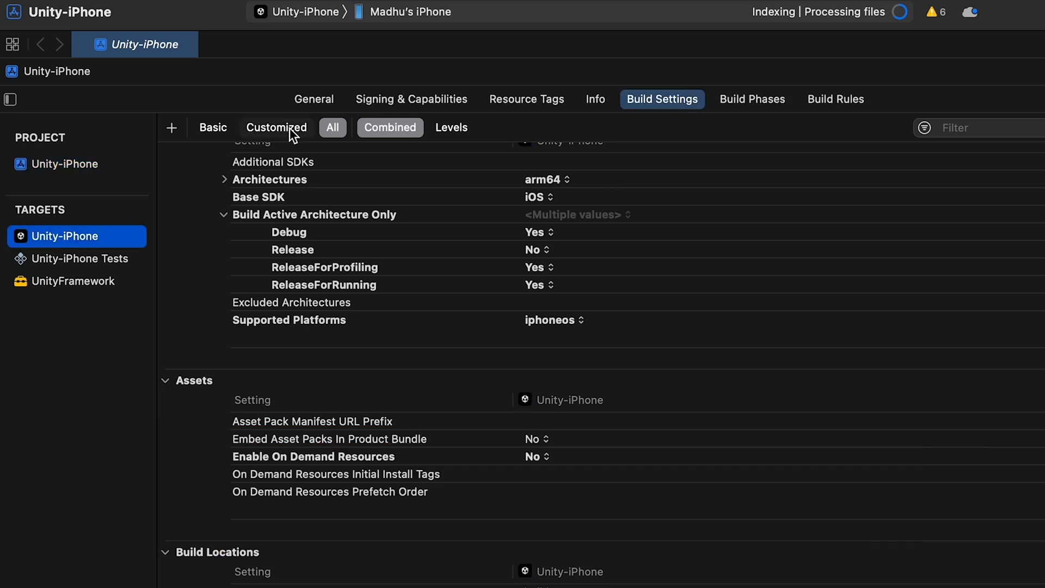
{"action": "left_click", "coordinate": [437, 102]}
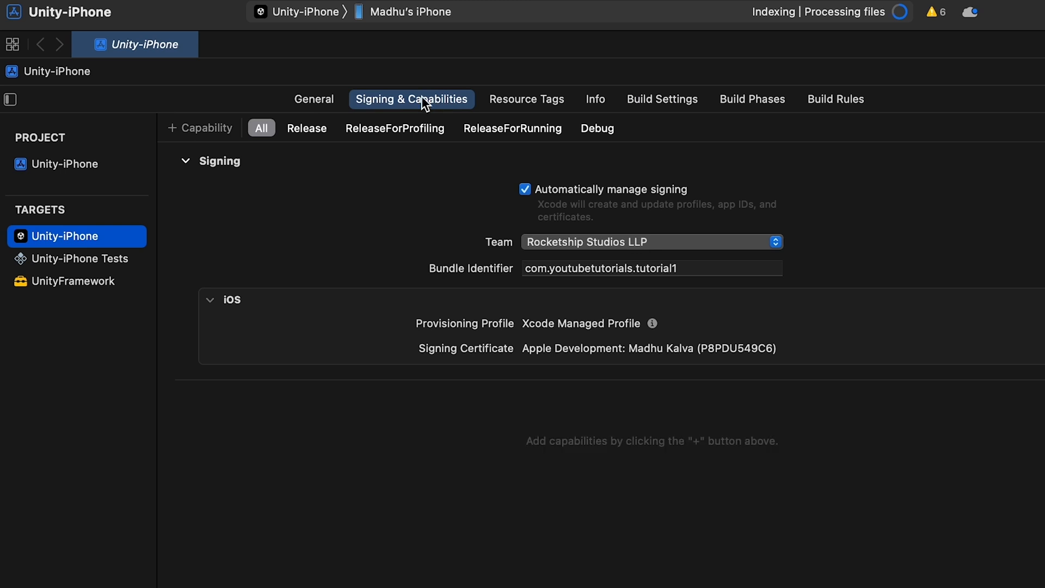
{"action": "left_click", "coordinate": [202, 128]}
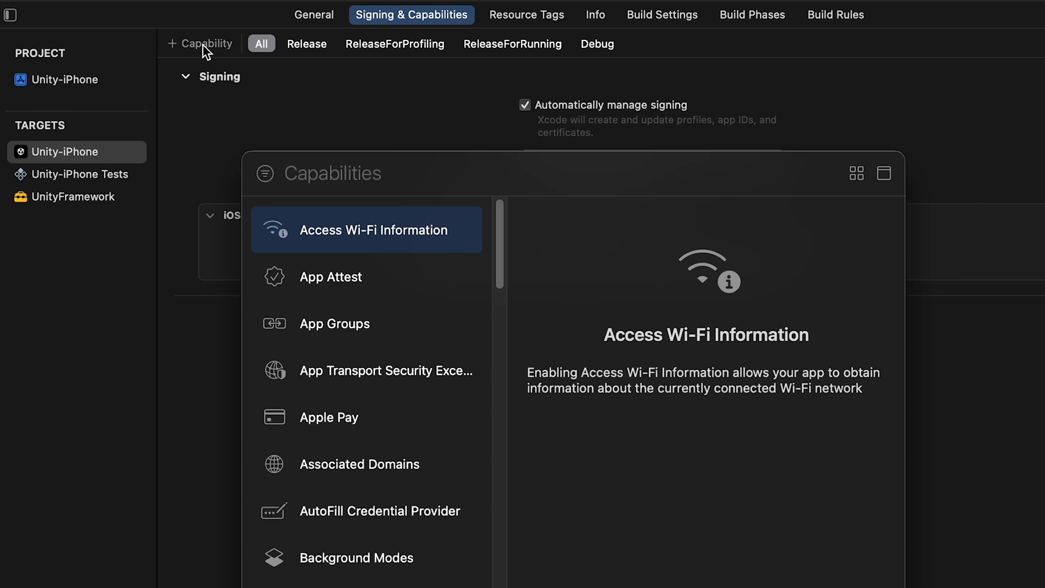
{"action": "type", "text": "Push"}
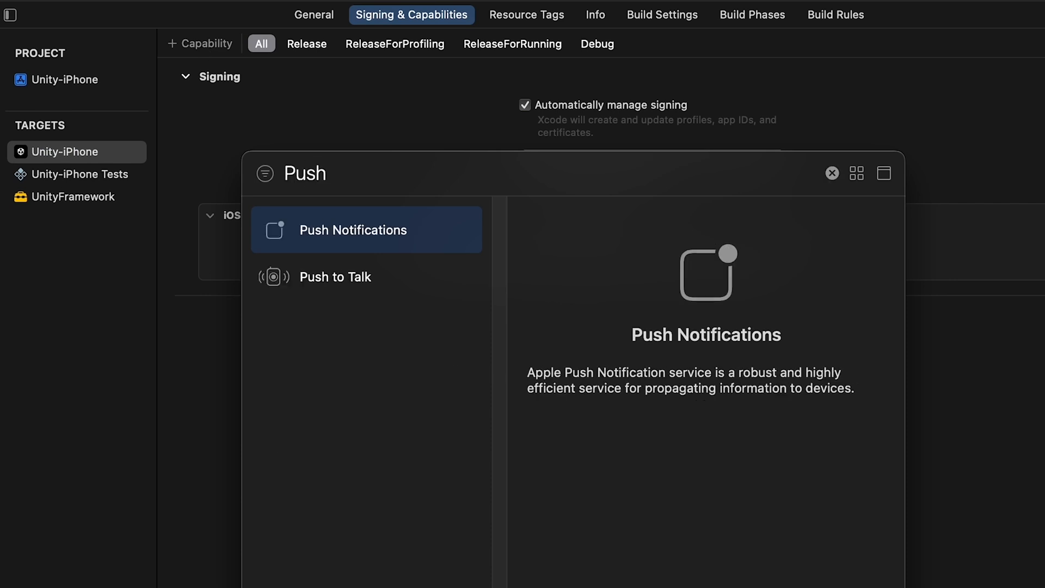
{"action": "double_click", "coordinate": [325, 230]}
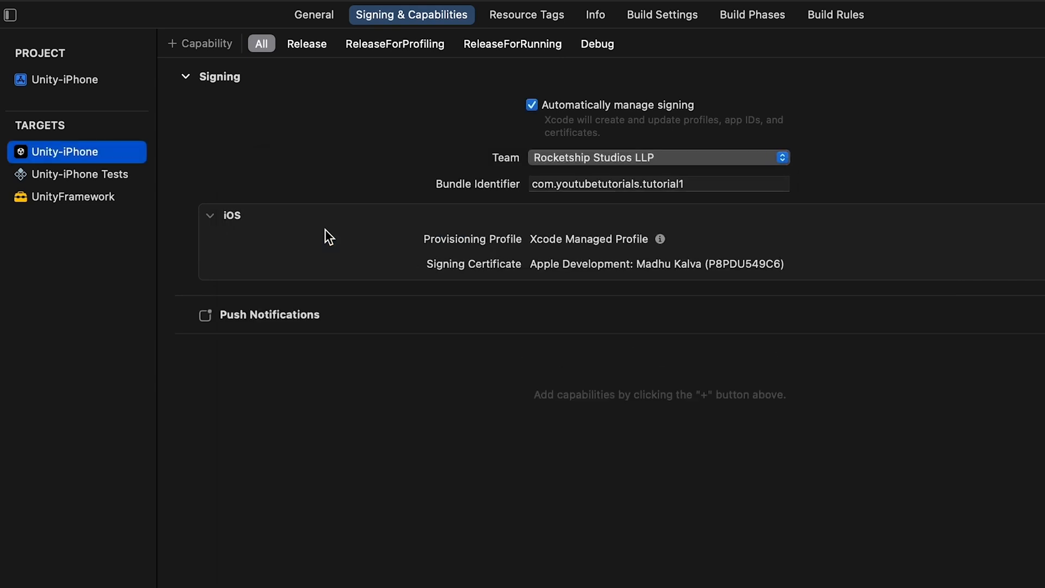
- Add the Background Modes capability to the Unity-iPhone target and enable Remote notifications
{"action": "left_click", "coordinate": [200, 45]}
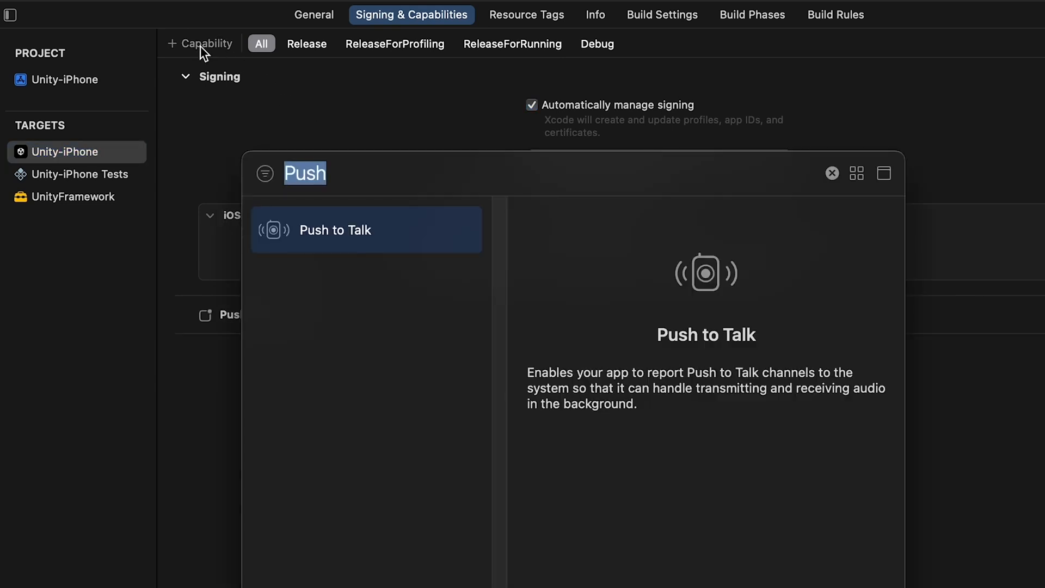
{"action": "type", "text": "Back"}
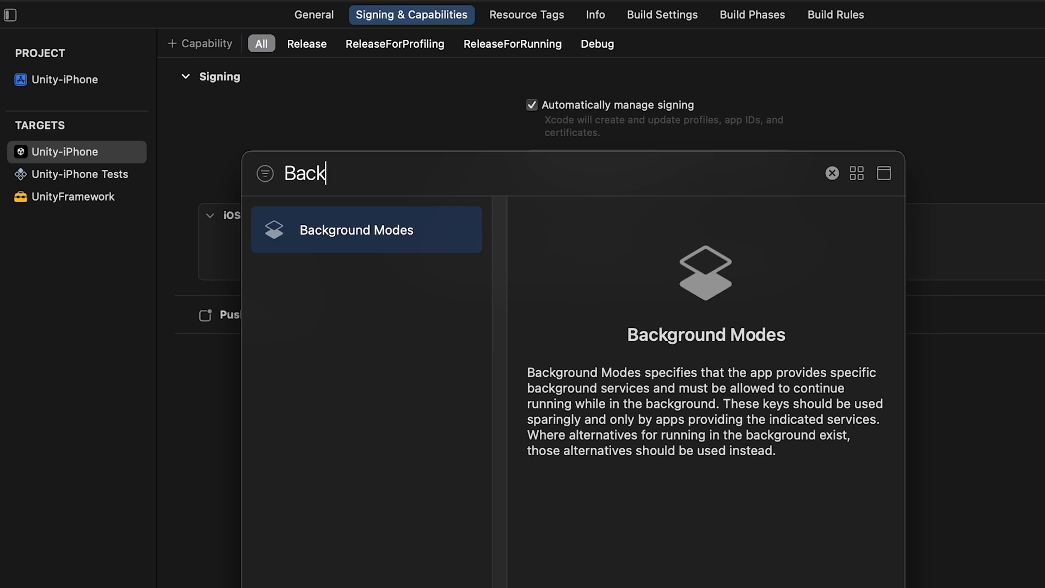
{"action": "key", "text": "Return"}
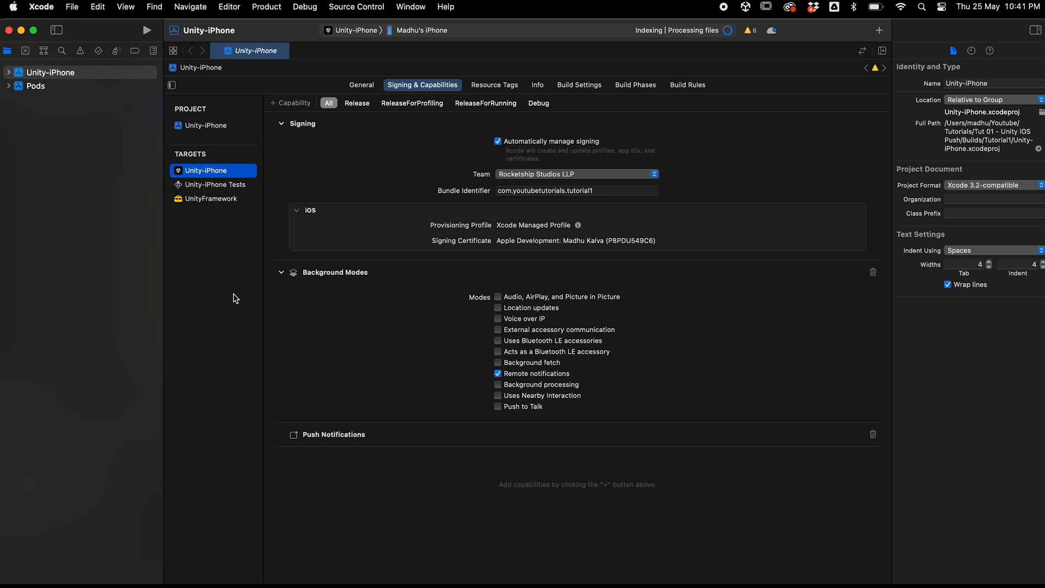
- Run the app on the connected iPhone, enlarge the debug console, and select the logged FCM registration token
{"action": "left_click", "coordinate": [148, 31]}
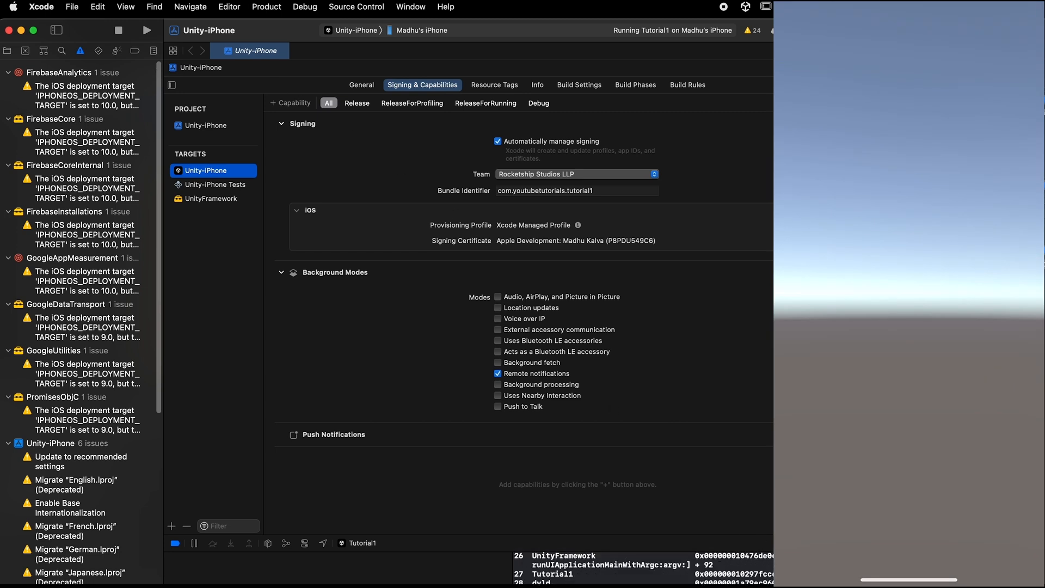
{"action": "left_click_drag", "start_coordinate": [657, 536], "coordinate": [651, 353]}
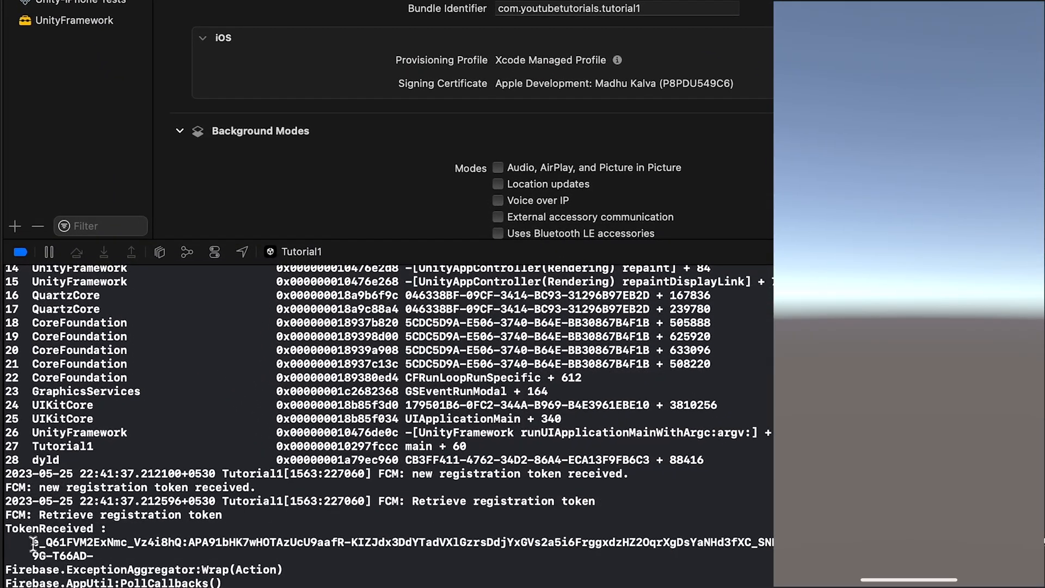
{"action": "left_click_drag", "start_coordinate": [33, 543], "coordinate": [104, 556]}
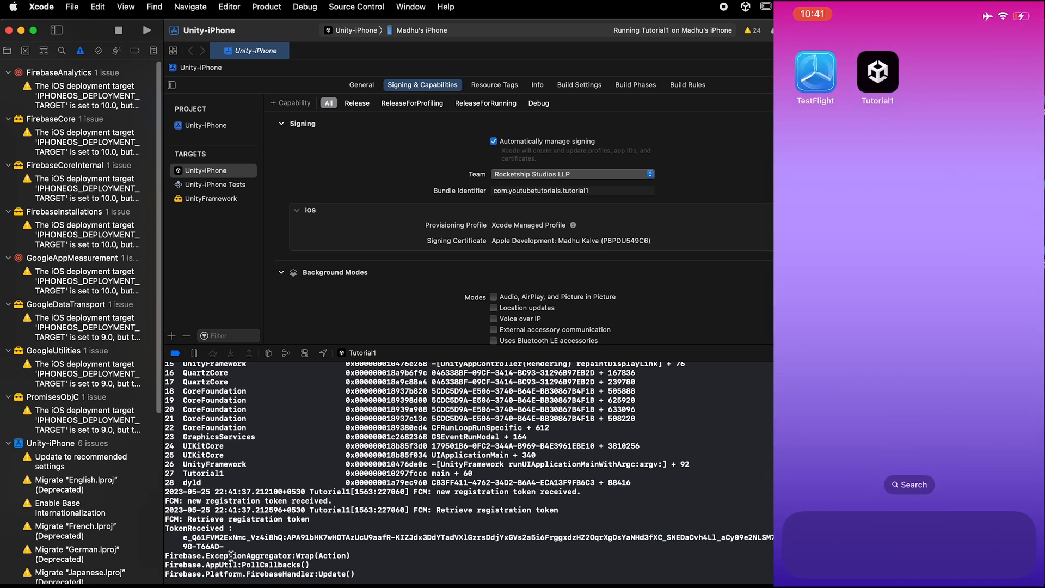
- Switch to the Firebase console in Chrome and create a first Messaging campaign of type Firebase Notification messages
{"action": "key", "text": "super+Tab"}
{"action": "left_click", "coordinate": [45, 349]}
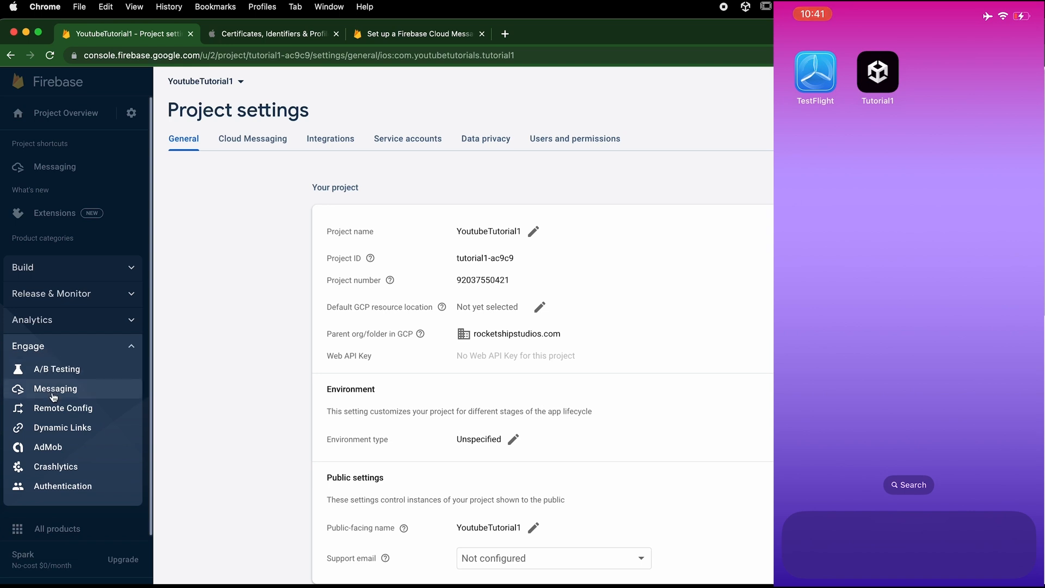
{"action": "left_click", "coordinate": [53, 389]}
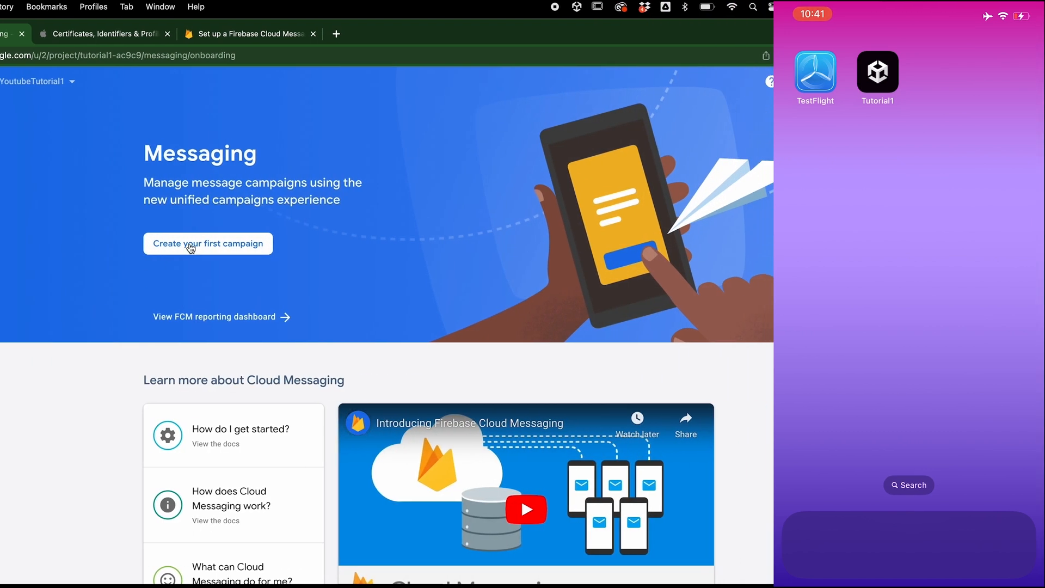
{"action": "left_click", "coordinate": [191, 245]}
{"action": "left_click", "coordinate": [206, 245]}
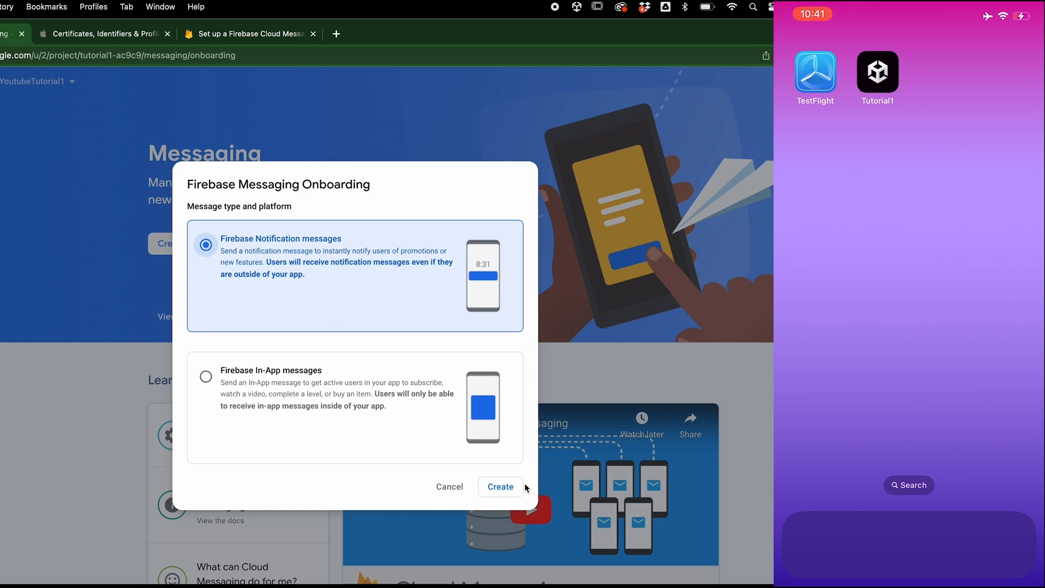
{"action": "left_click", "coordinate": [500, 488]}
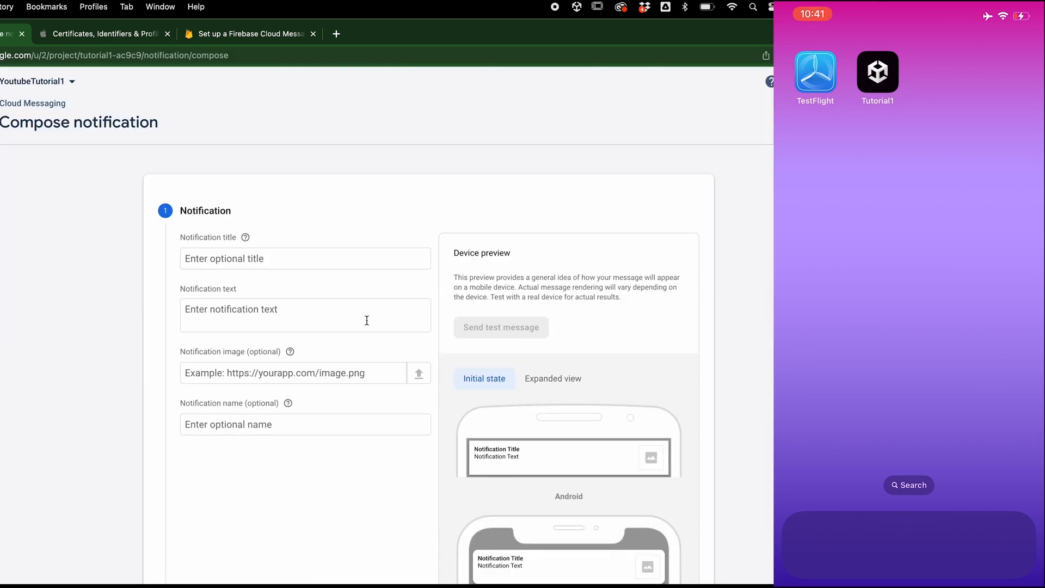
- Compose the notification with the title "Hello there" and the text "Testing"
{"action": "left_click", "coordinate": [263, 260]}
{"action": "type", "text": "Hello "}
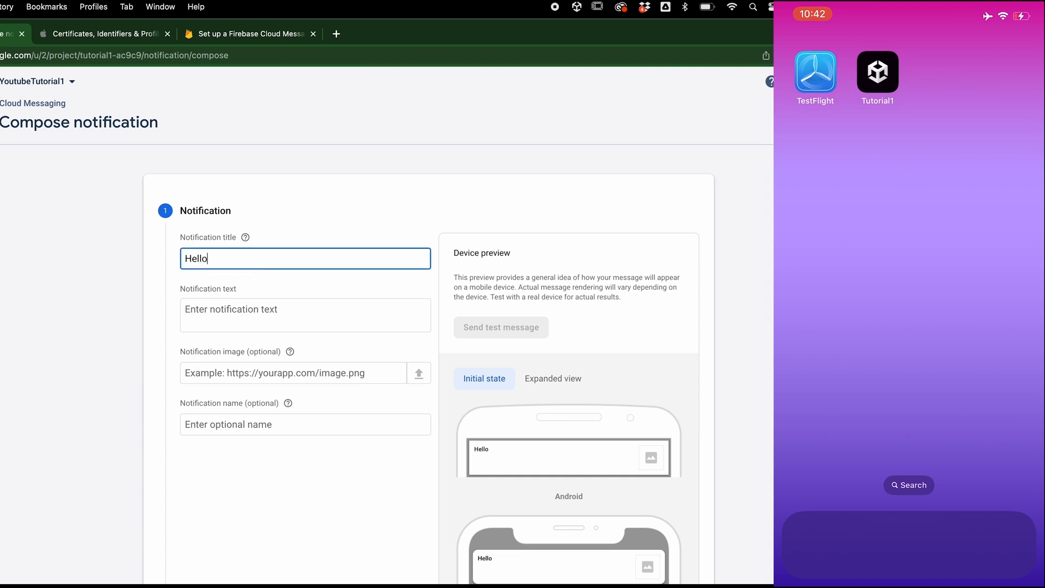
{"action": "type", "text": "there"}
{"action": "key", "text": "Tab"}
{"action": "type", "text": "Test"}
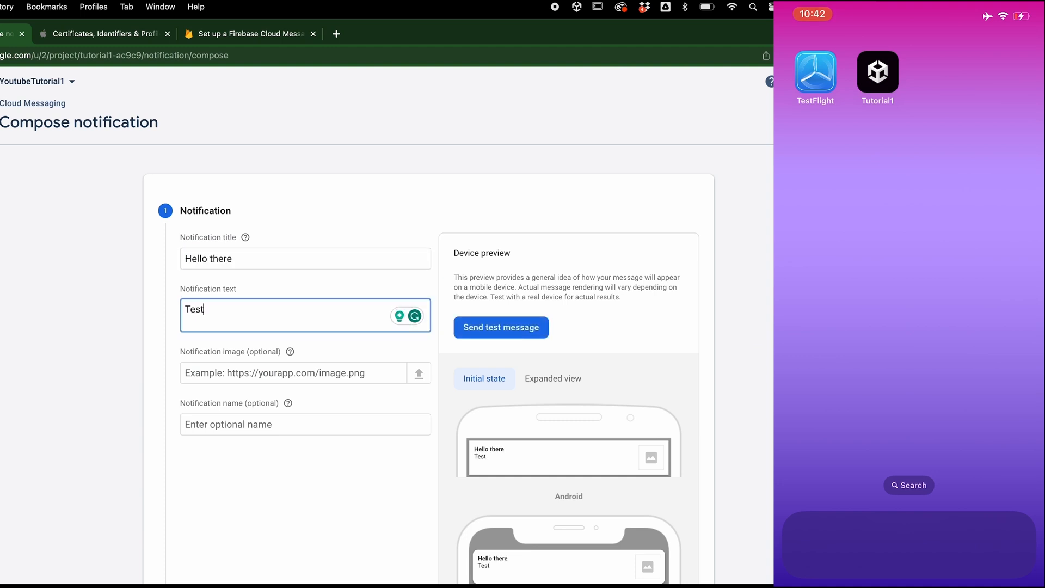
{"action": "type", "text": "ing"}
- Add the copied FCM registration token as a test device and send it the test message
{"action": "left_click", "coordinate": [481, 328]}
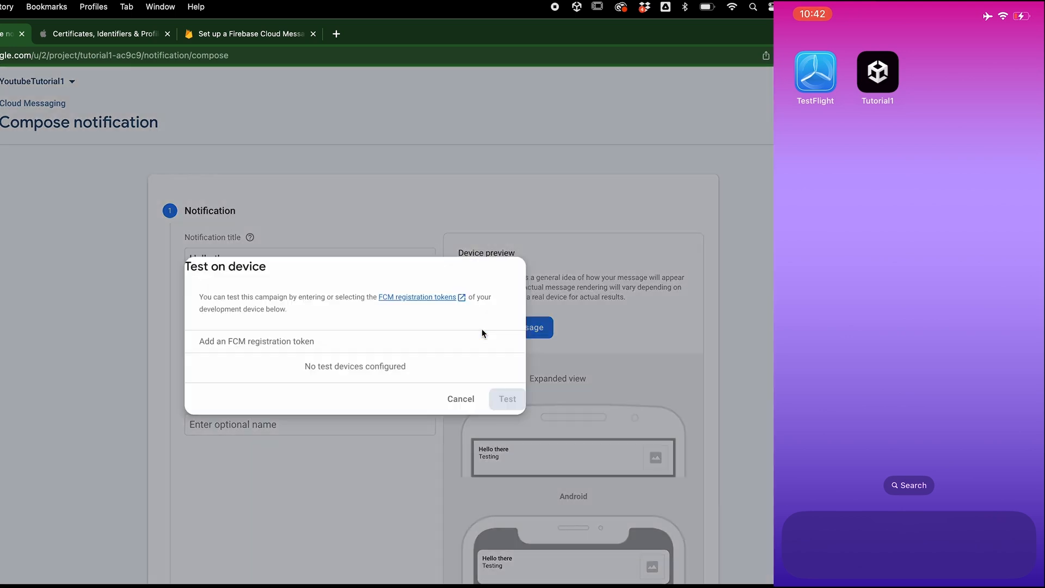
{"action": "left_click", "coordinate": [288, 344]}
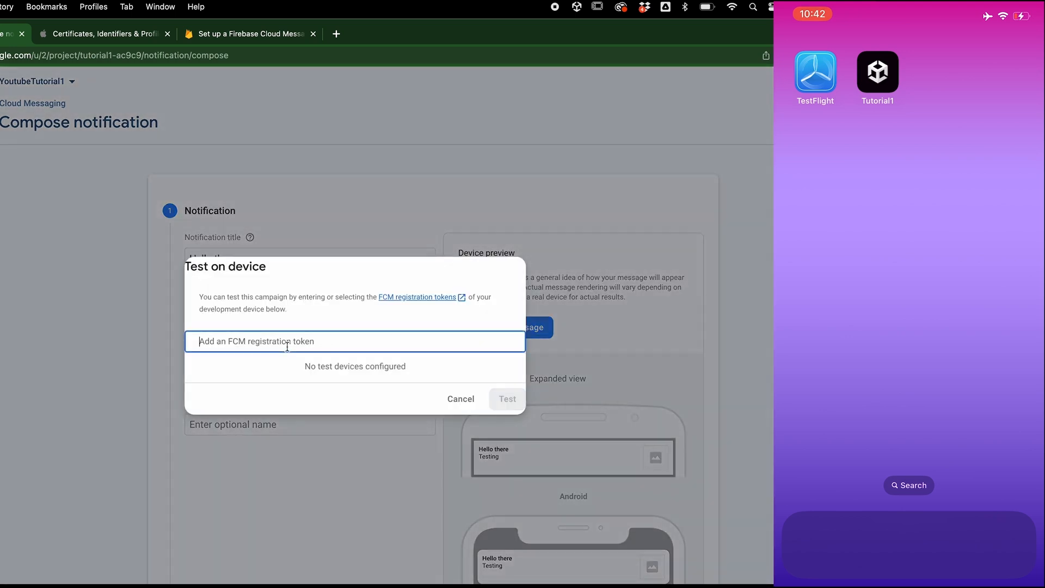
{"action": "key", "text": "super+v"}
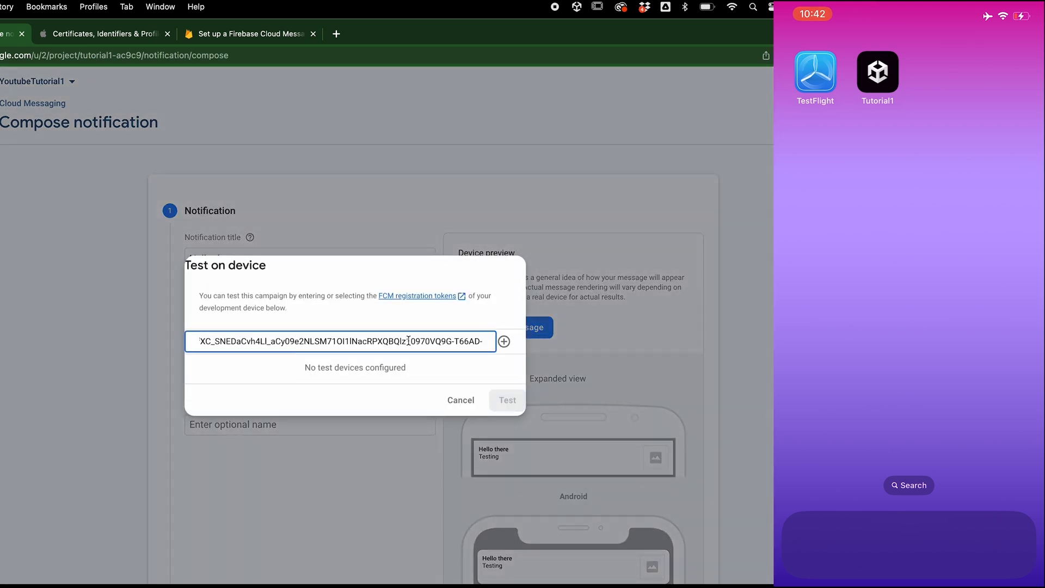
{"action": "left_click", "coordinate": [503, 343]}
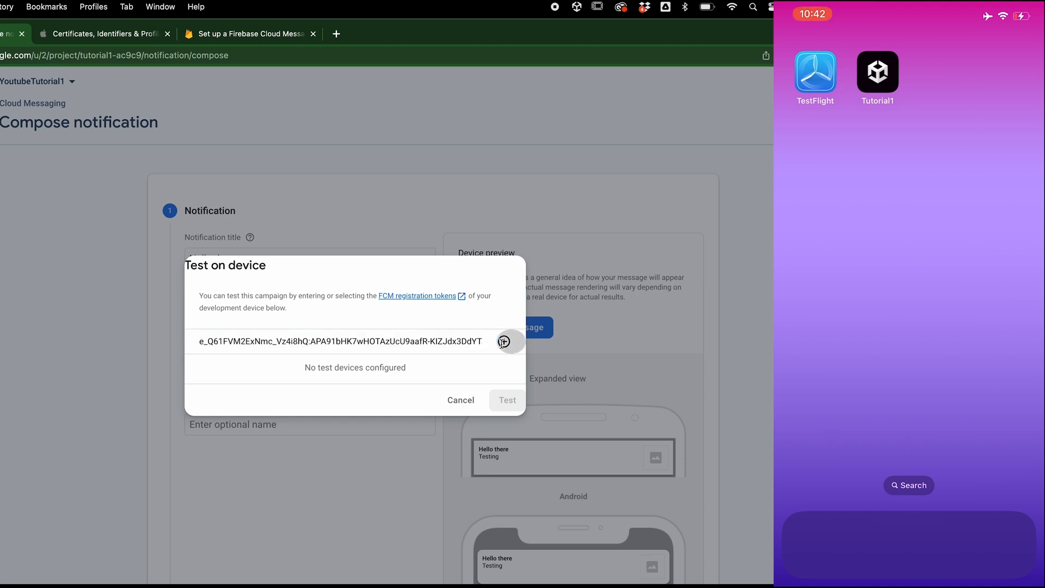
{"action": "left_click", "coordinate": [506, 398]}
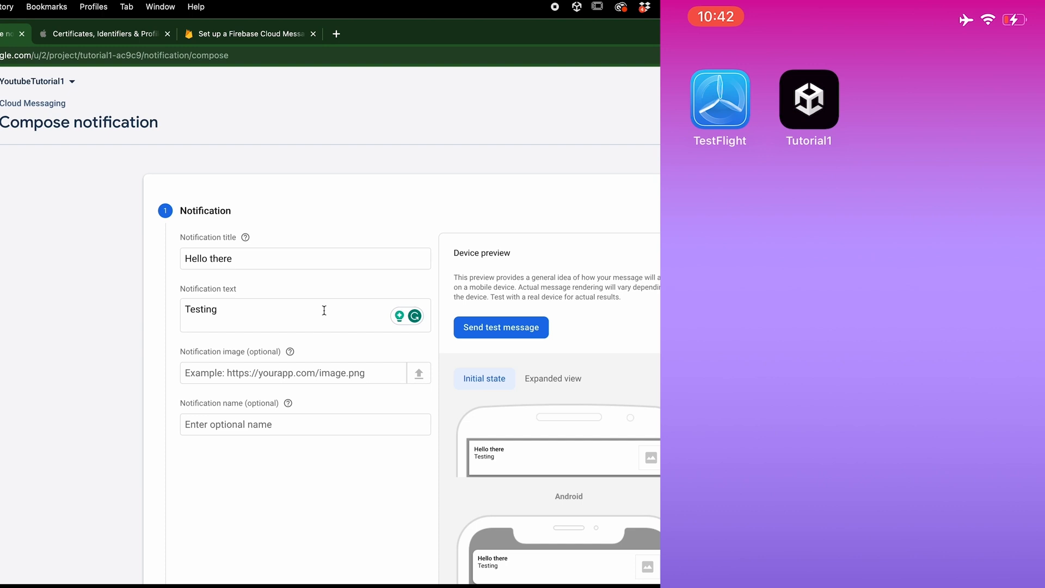
- Change the notification title to "Hello Again" and the notification text to "Testing again"
{"action": "left_click", "coordinate": [239, 291]}
{"action": "left_click_drag", "start_coordinate": [234, 259], "coordinate": [182, 258]}
{"action": "type", "text": "Hello "}
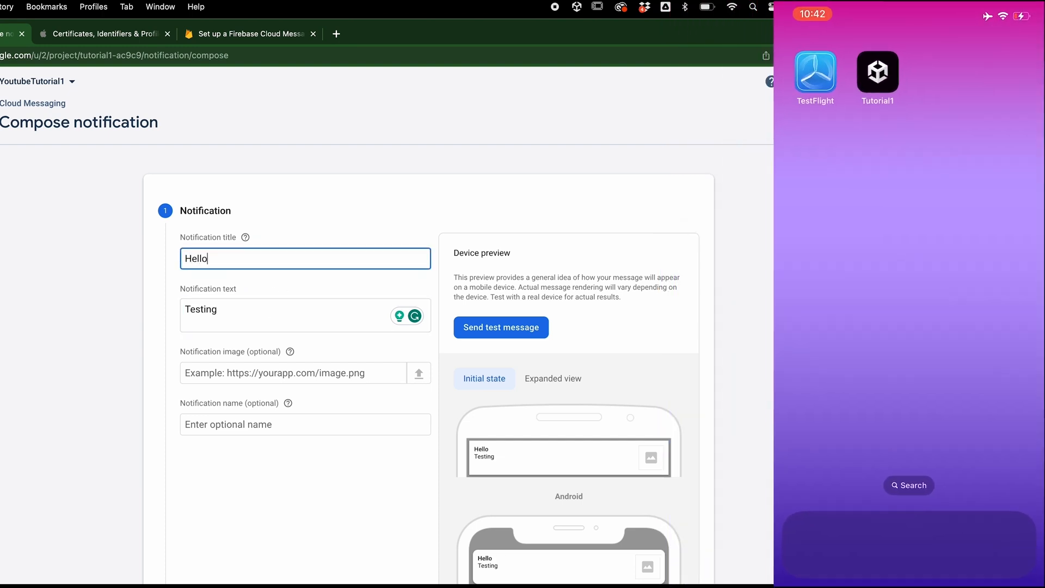
{"action": "type", "text": "Agiain"}
{"action": "left_click", "coordinate": [283, 314]}
{"action": "type", "text": "again"}
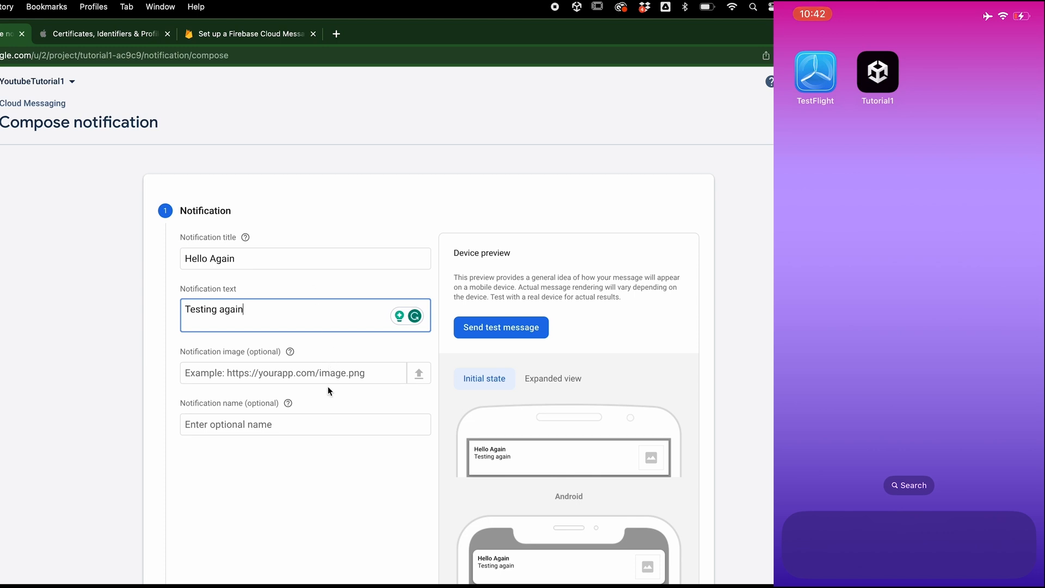
- Target the notification at the Tutorial 1 iOS app, scheduled as Send now, and publish the campaign
{"action": "scroll", "coordinate": [328, 388], "scroll_direction": "down", "scroll_amount": 5}
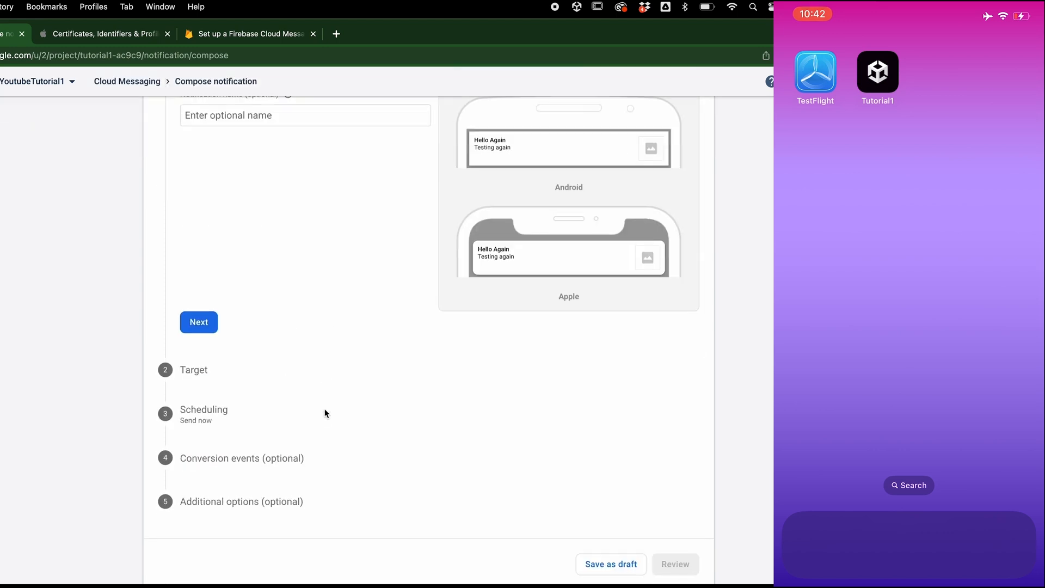
{"action": "left_click", "coordinate": [199, 325]}
{"action": "left_click", "coordinate": [375, 299]}
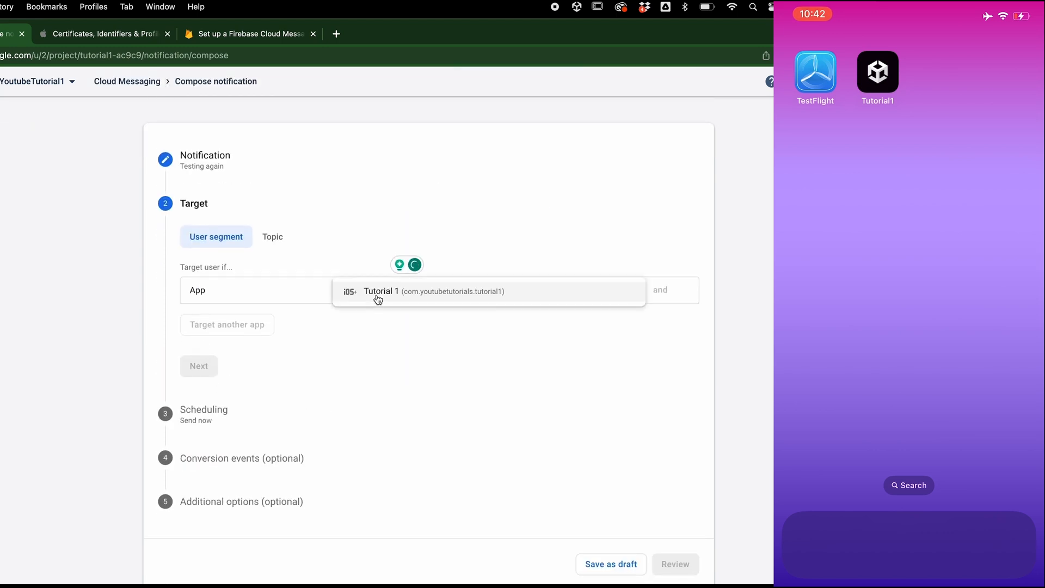
{"action": "left_click", "coordinate": [381, 293]}
{"action": "left_click", "coordinate": [211, 366]}
{"action": "left_click", "coordinate": [213, 383]}
{"action": "left_click", "coordinate": [677, 572]}
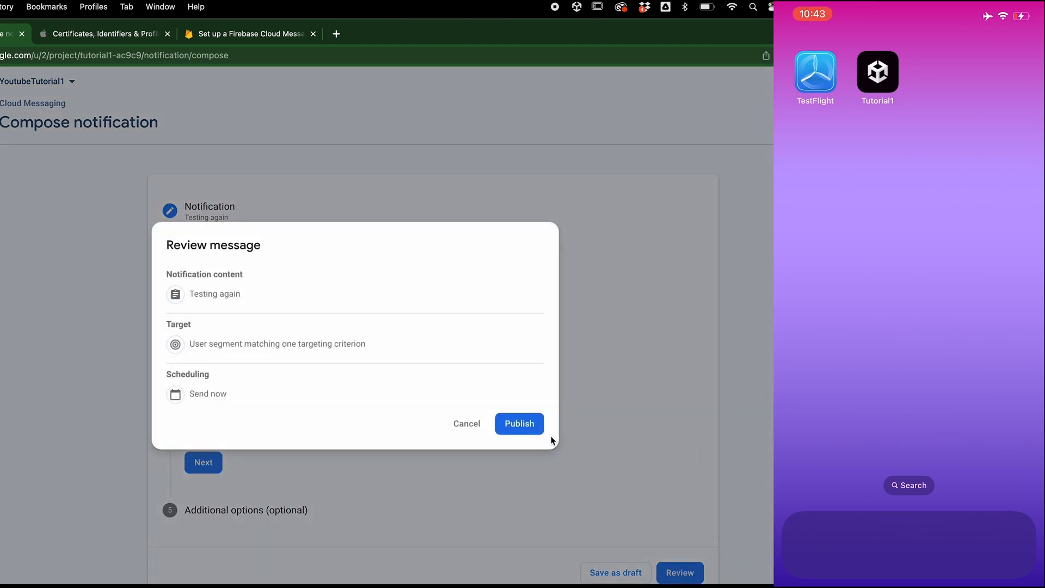
{"action": "left_click", "coordinate": [525, 426]}
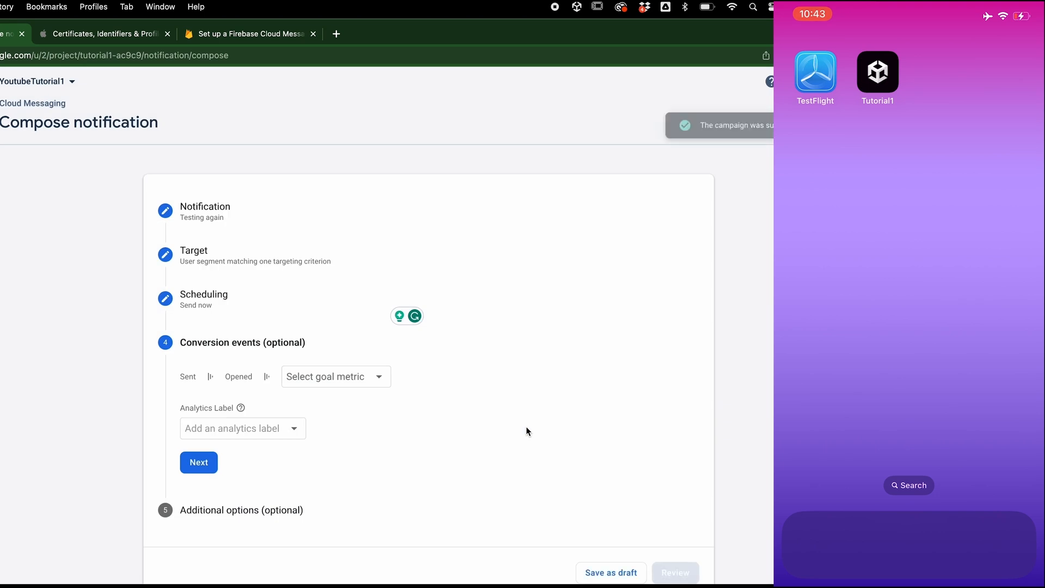